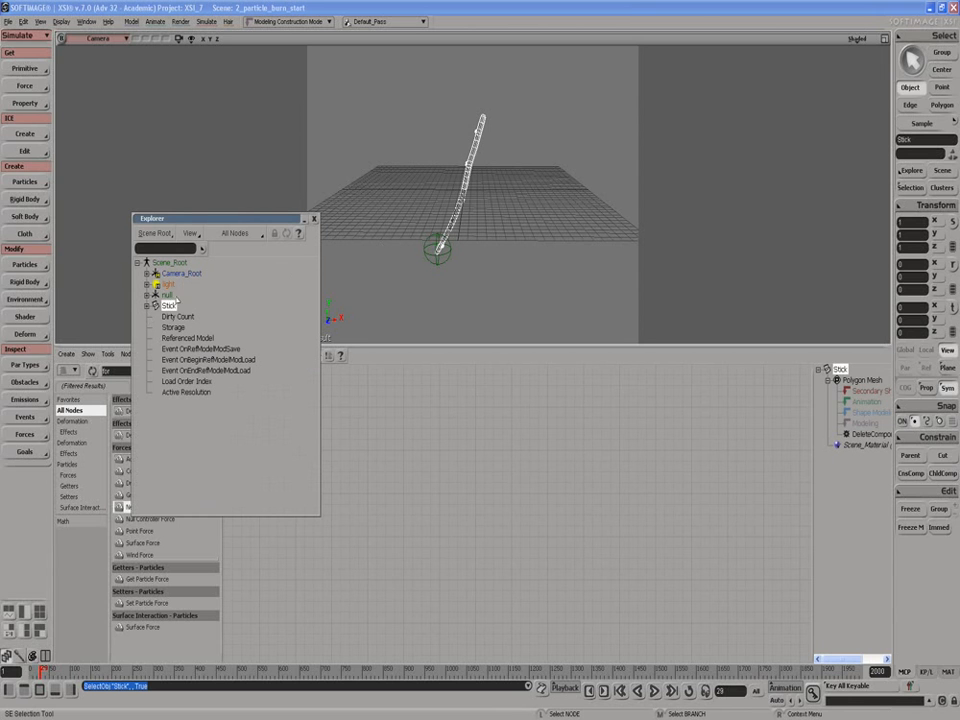
Close the explorer and inspect the display properties of the null at the stick's lower end.
click(314, 219)
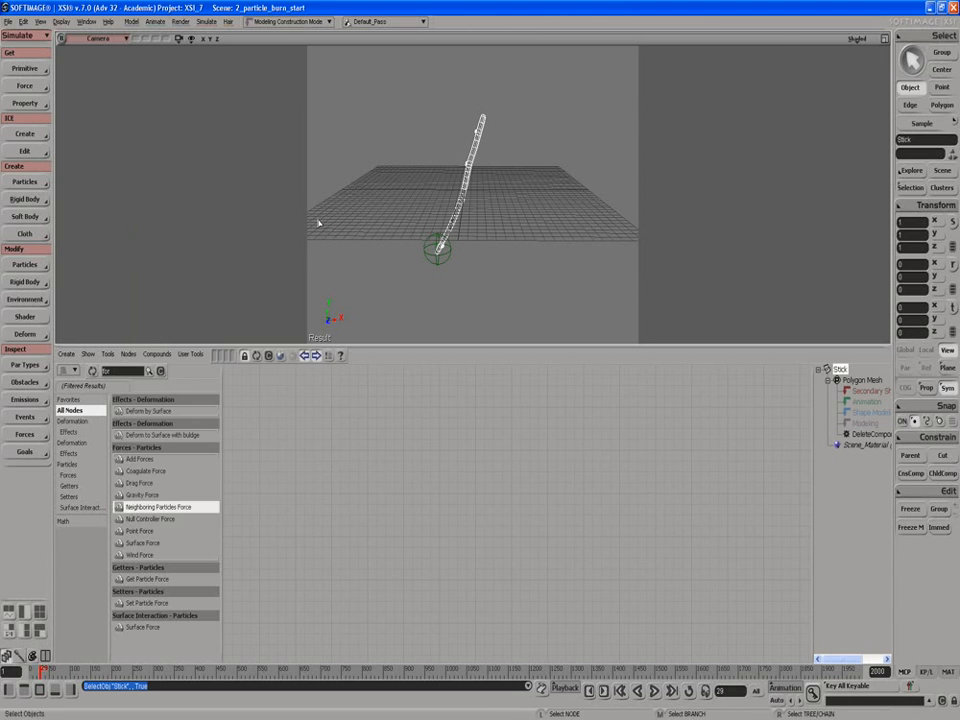
click(433, 250)
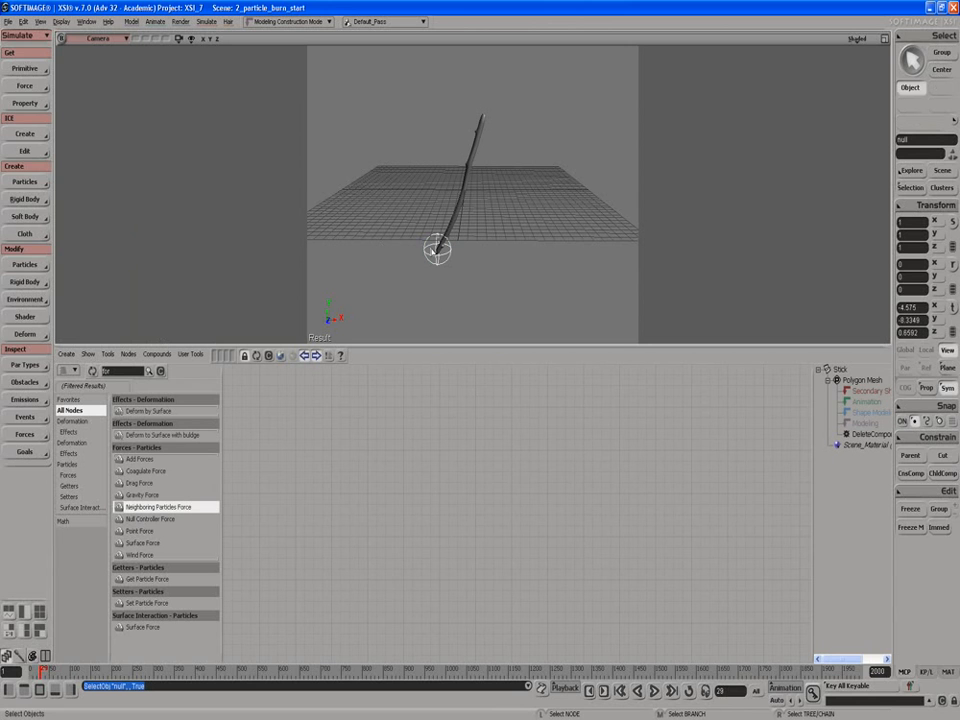
key(Return)
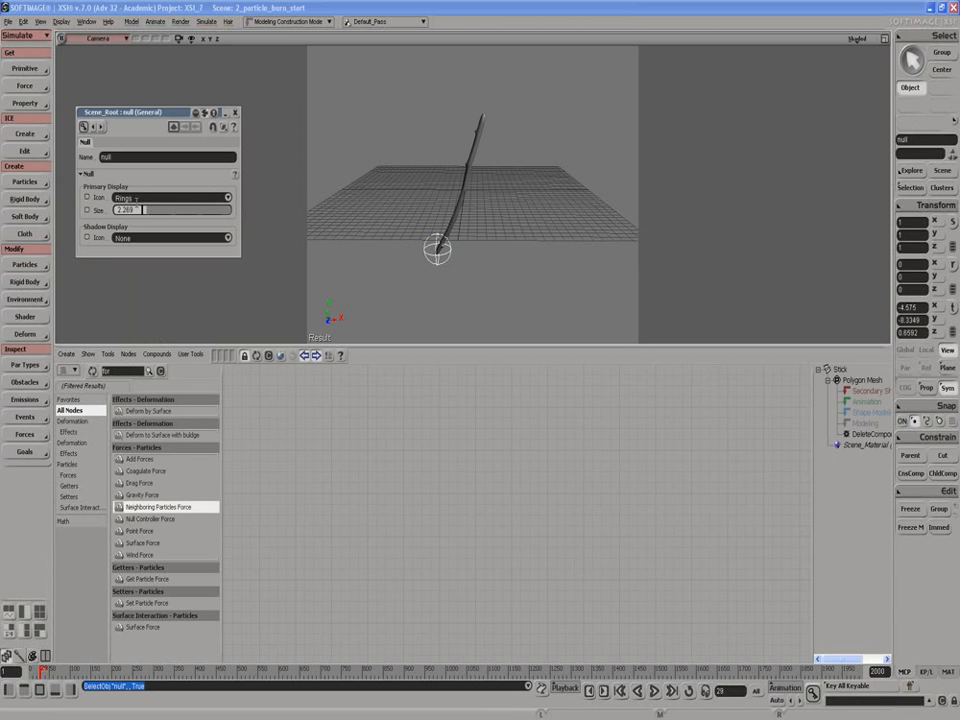
click(236, 113)
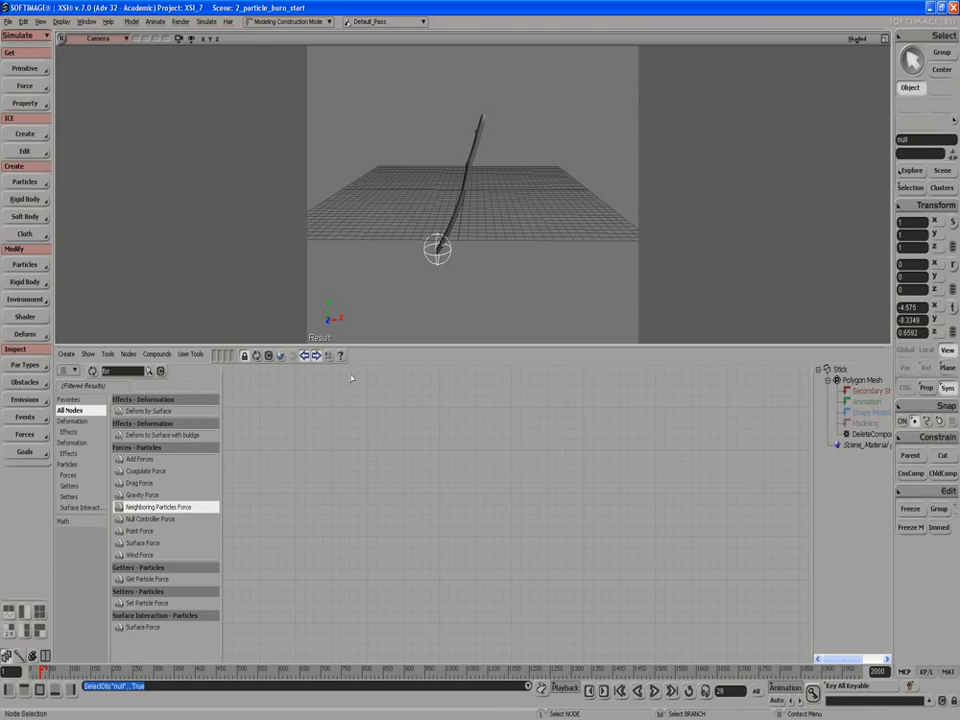
Emit ICE particles from the Stick mesh, leaving the emission settings at their defaults.
click(462, 207)
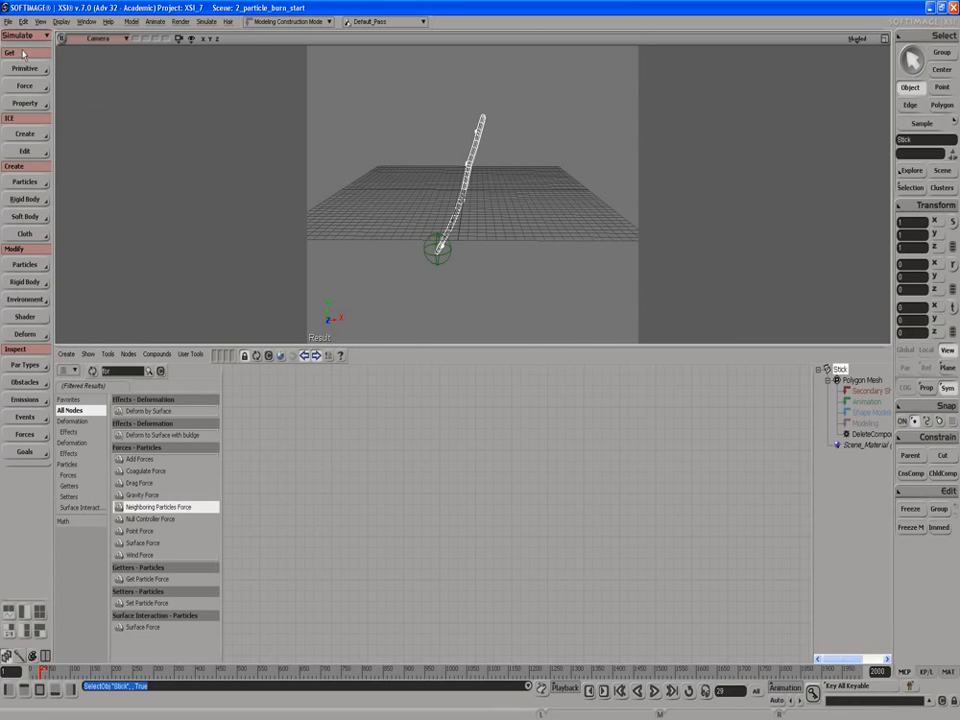
click(23, 134)
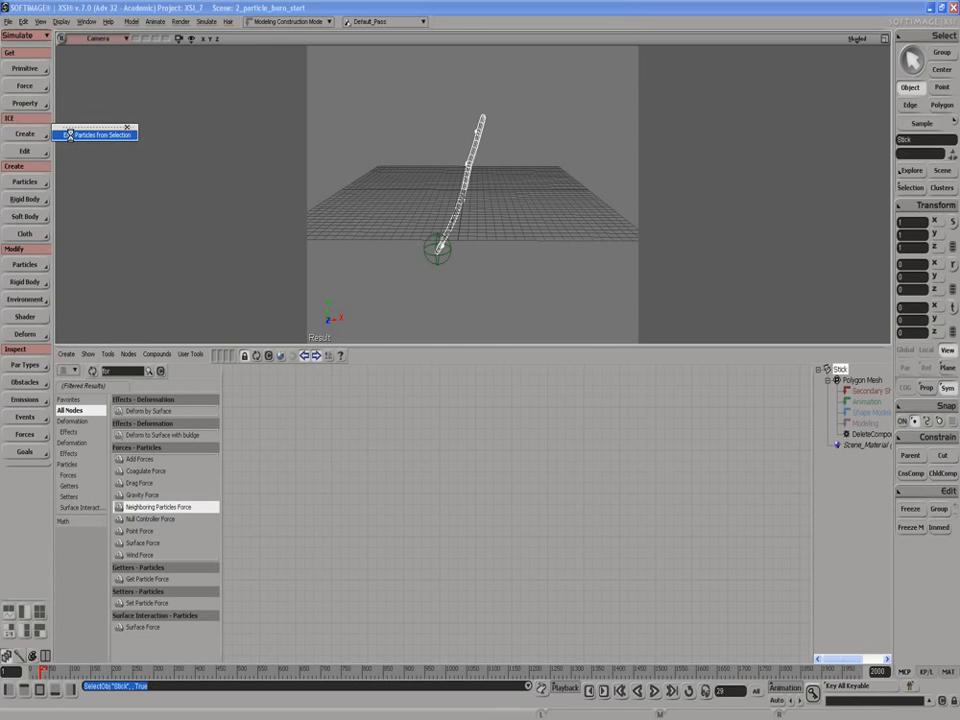
click(69, 134)
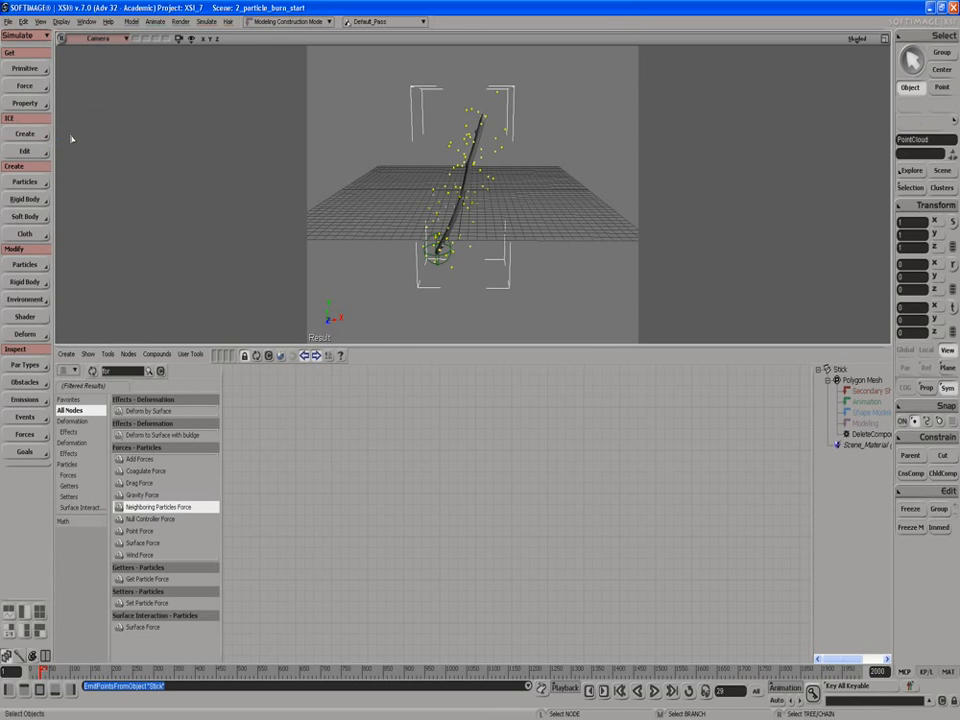
click(235, 113)
Display the point cloud's ICE tree and play the particle simulation from the start frame.
click(256, 356)
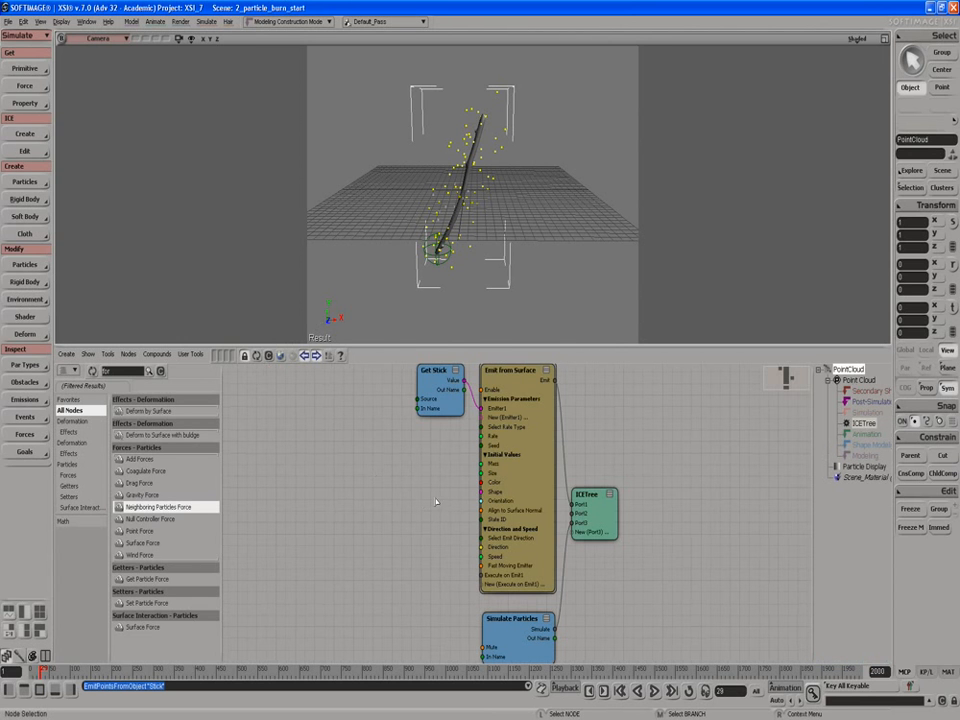
click(654, 691)
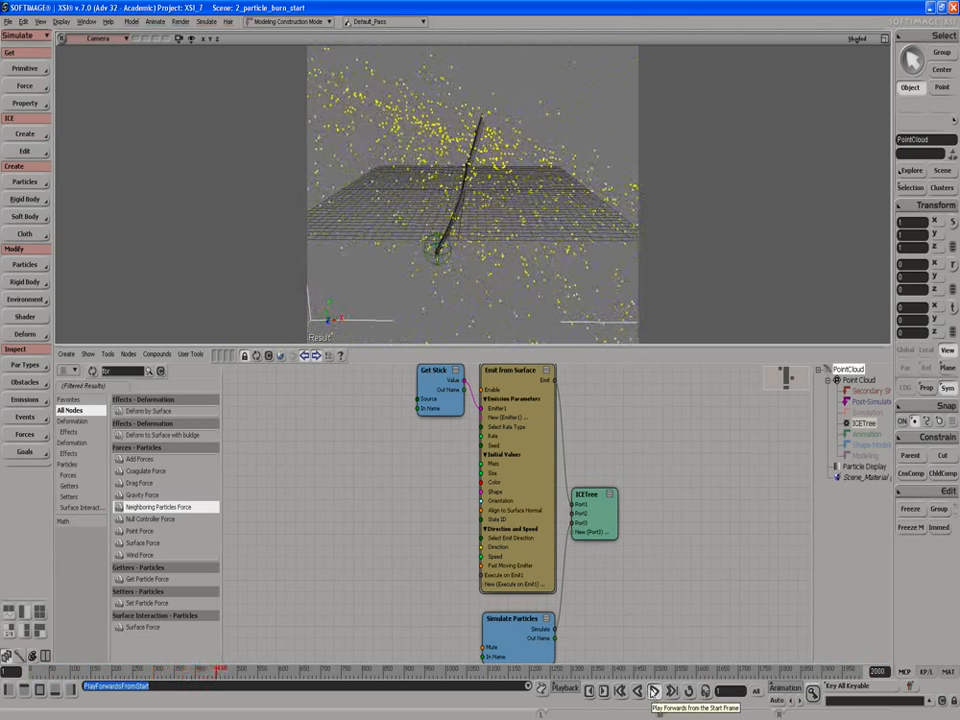
click(654, 691)
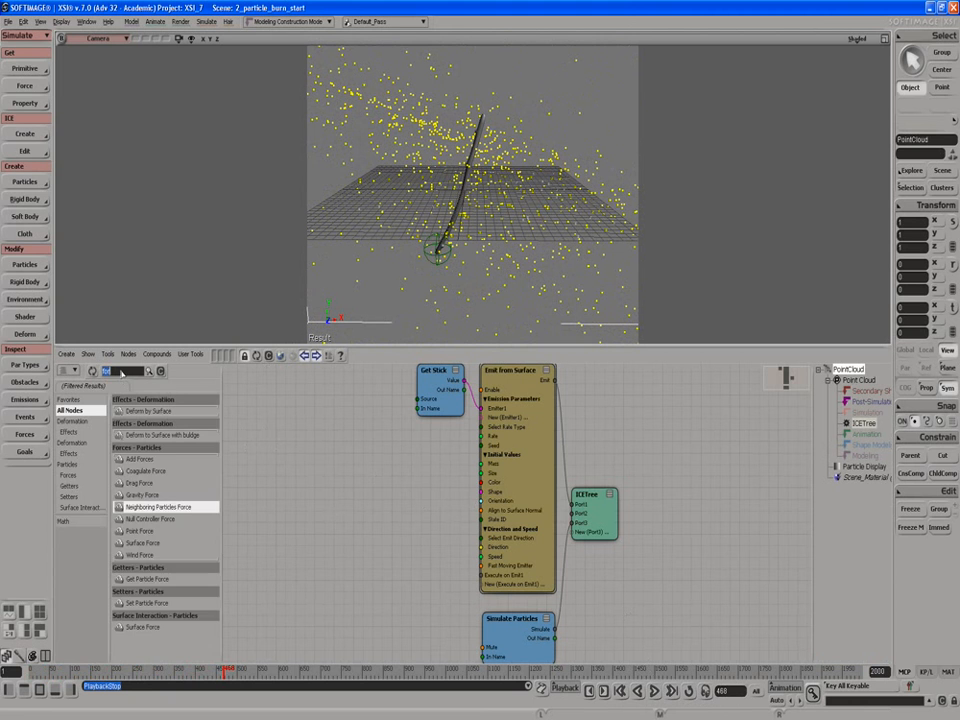
Add a Set Particle Age Limit node to the ICE tree and set its age limit to 3 seconds.
text(age)
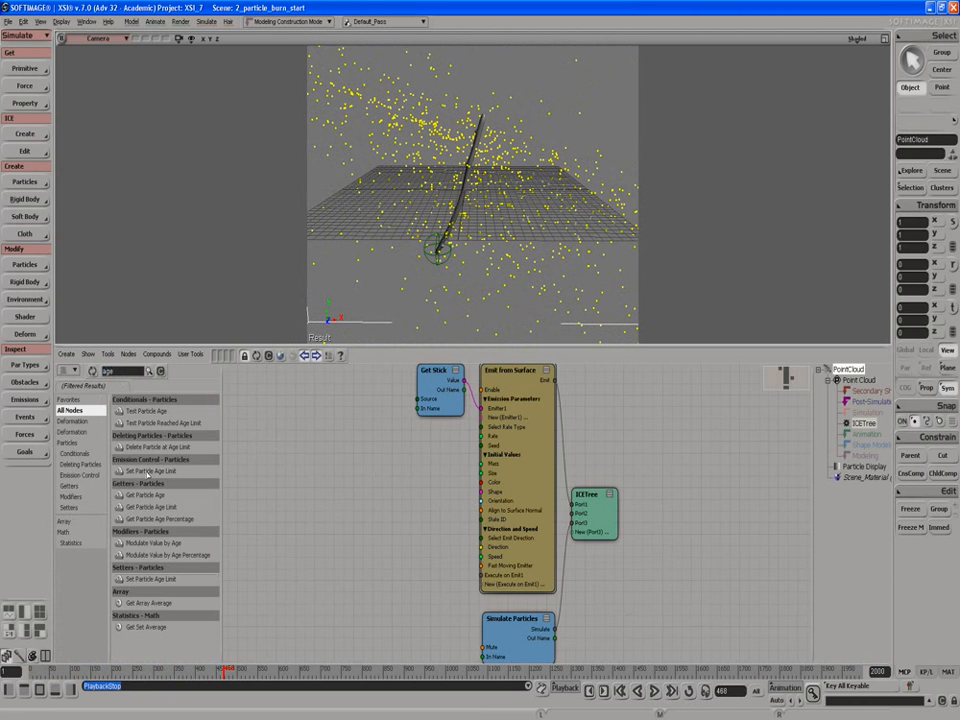
drag(148, 472, 307, 511)
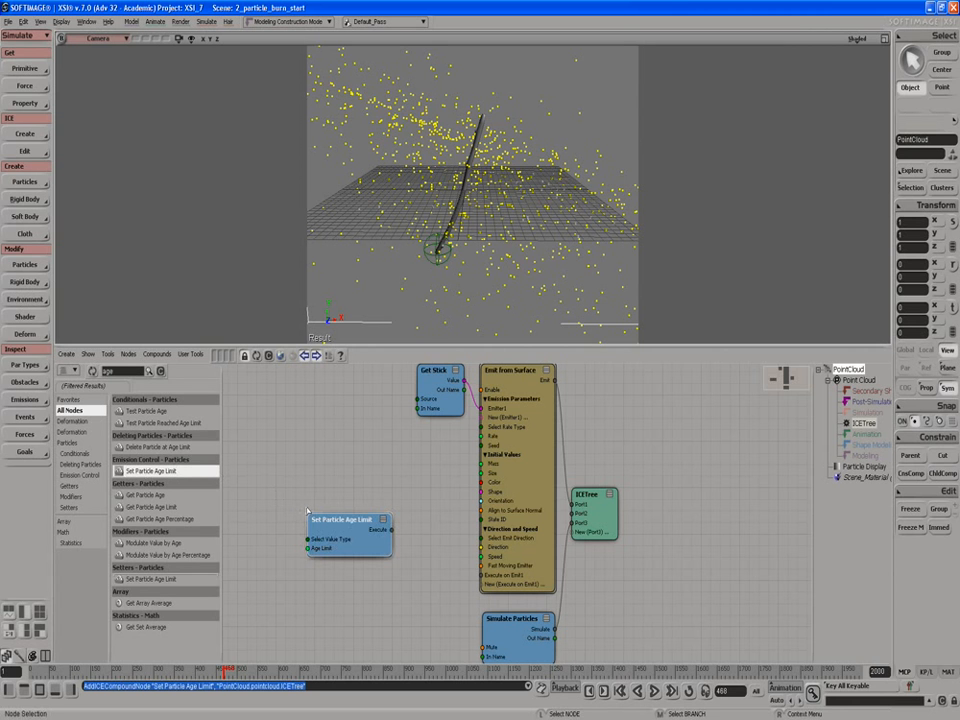
double_click(337, 536)
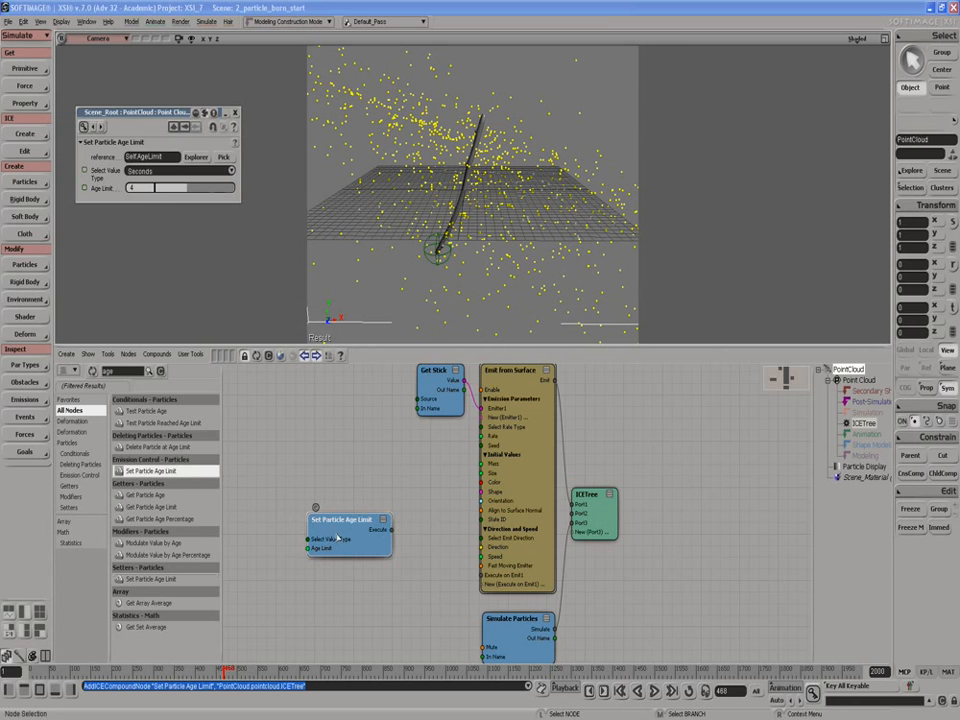
click(131, 188)
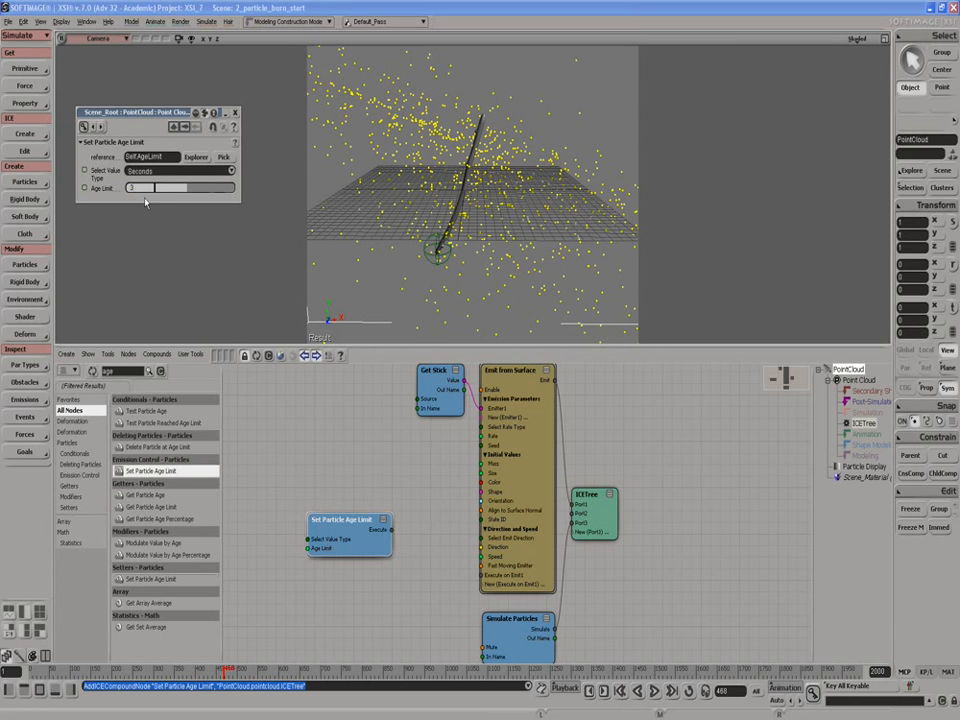
key(Return)
click(236, 114)
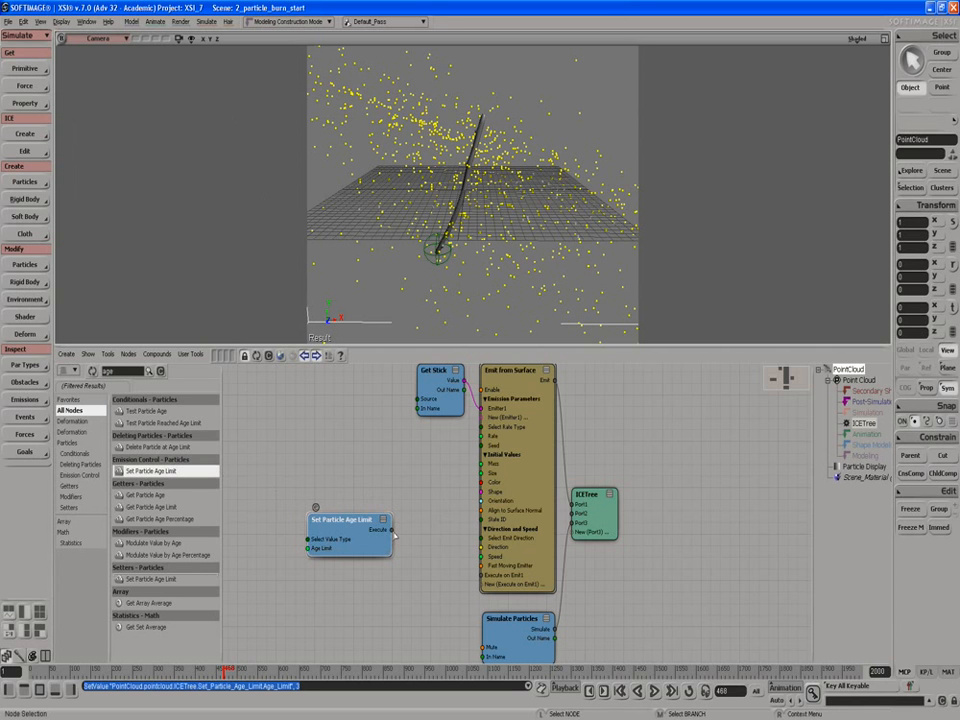
Connect the Set Particle Age Limit node's Execute output to Execute on Emit1 of Emit from Surface and play the simulation.
drag(391, 530, 484, 576)
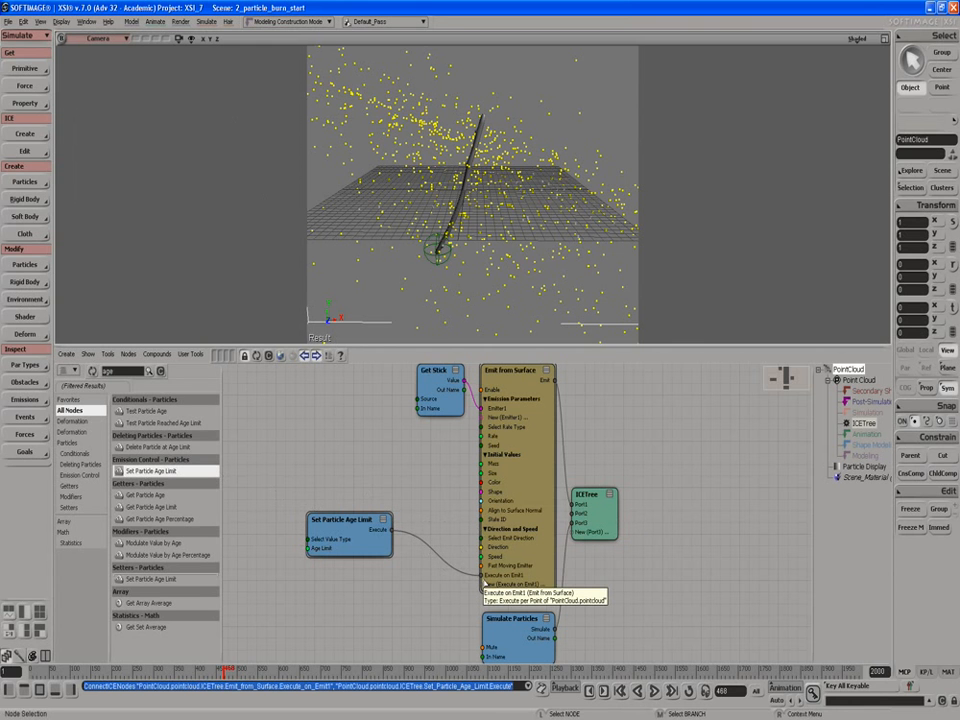
drag(370, 538, 375, 567)
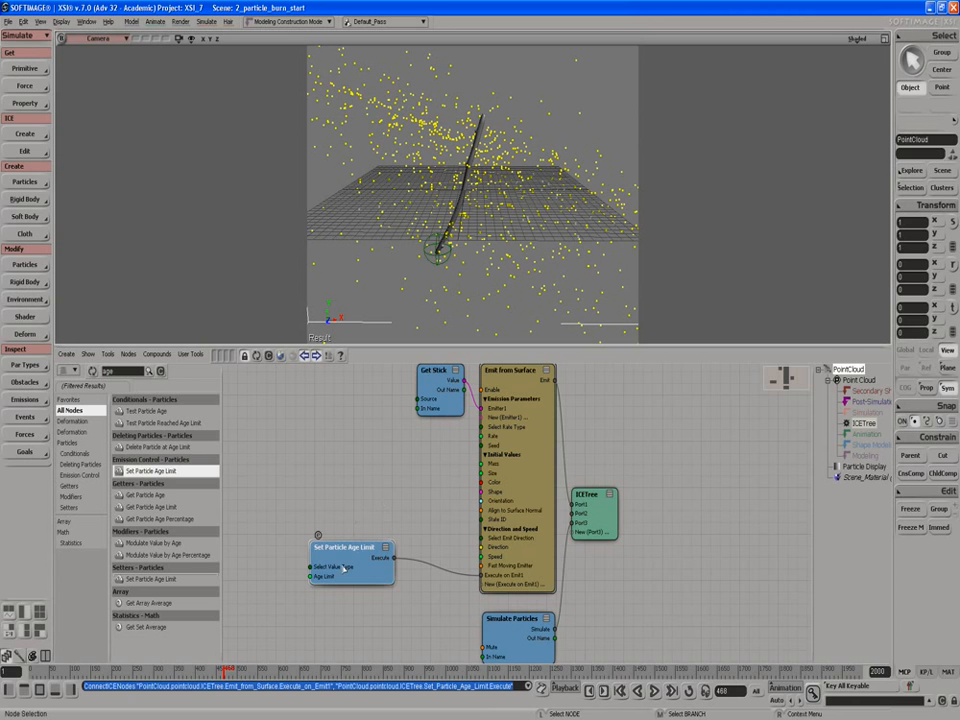
drag(342, 565, 343, 555)
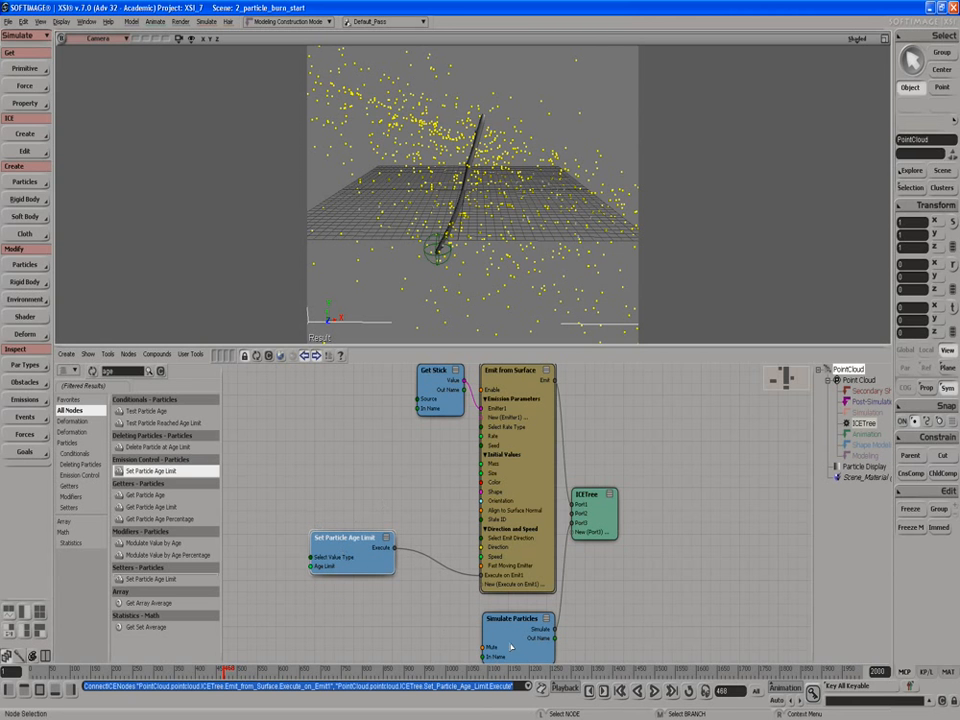
middle_click(655, 691)
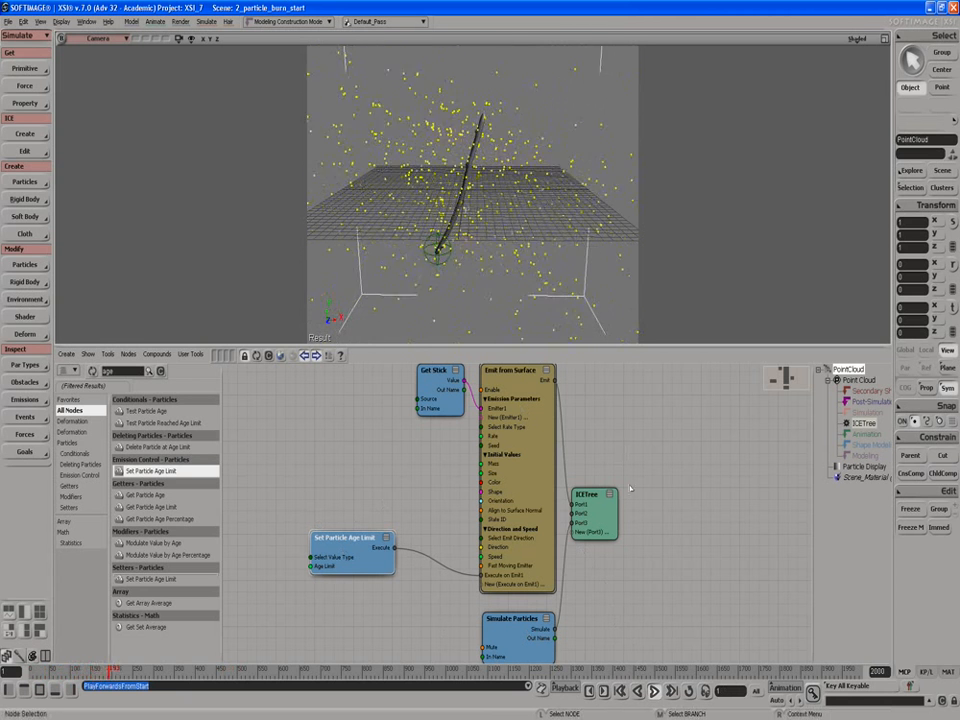
click(654, 691)
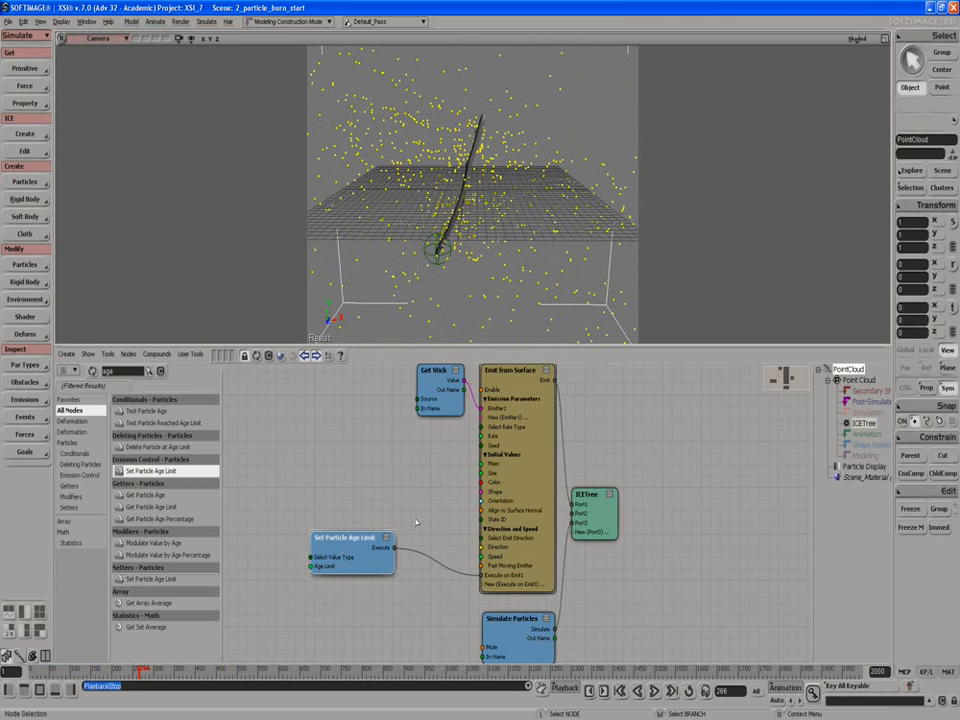
Add a Delete Particle at Age Limit node below the age limit node and connect it to Port2 of ICETree.
drag(367, 554, 363, 540)
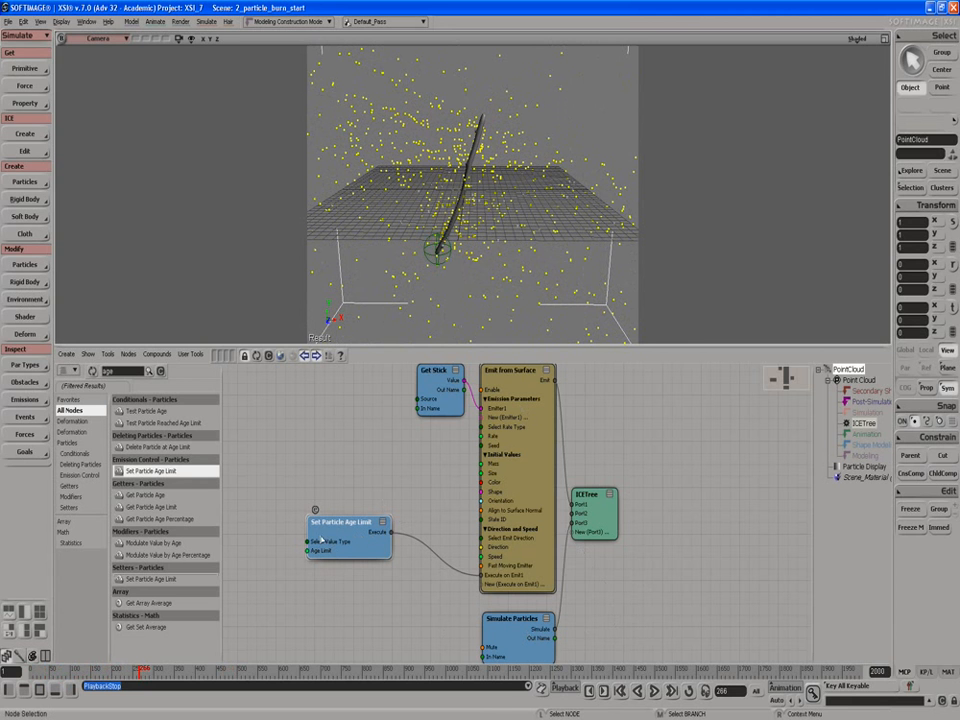
click(150, 448)
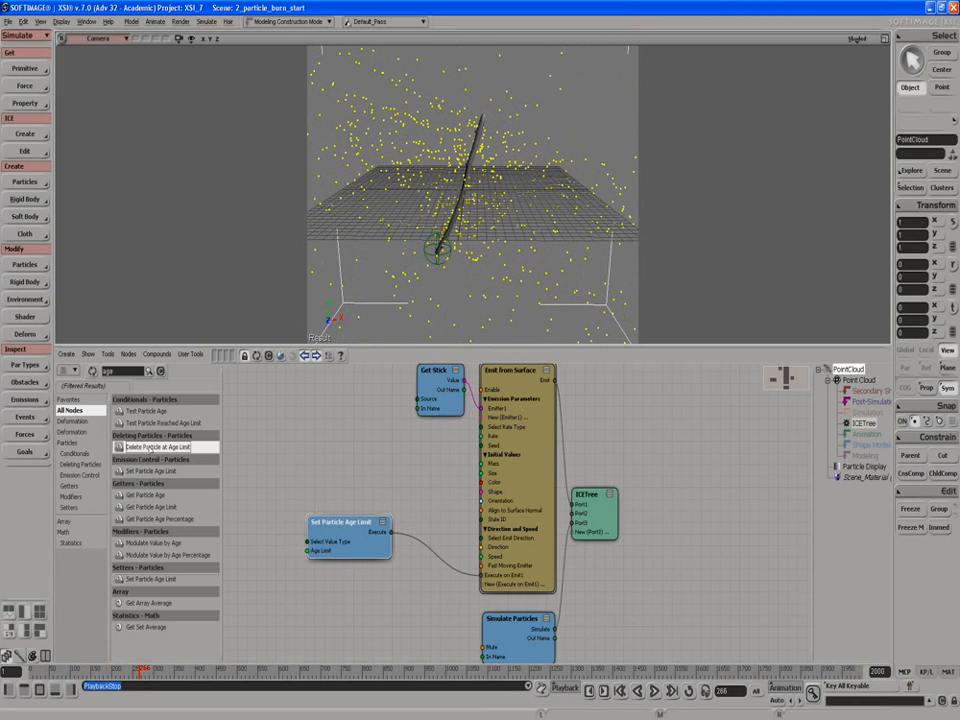
drag(150, 448, 324, 611)
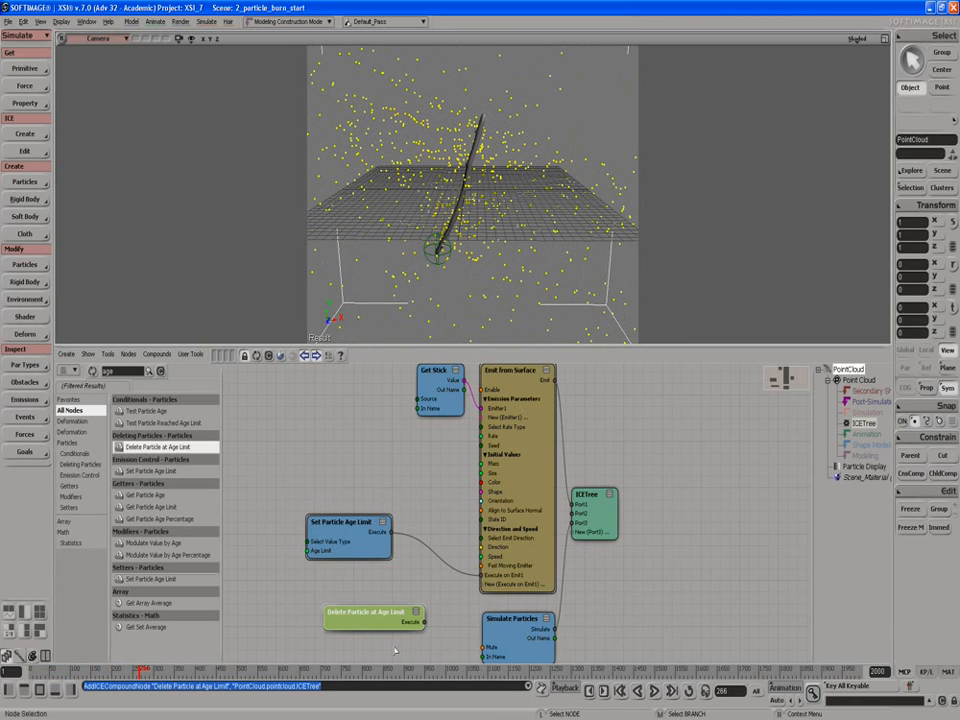
drag(424, 622, 584, 514)
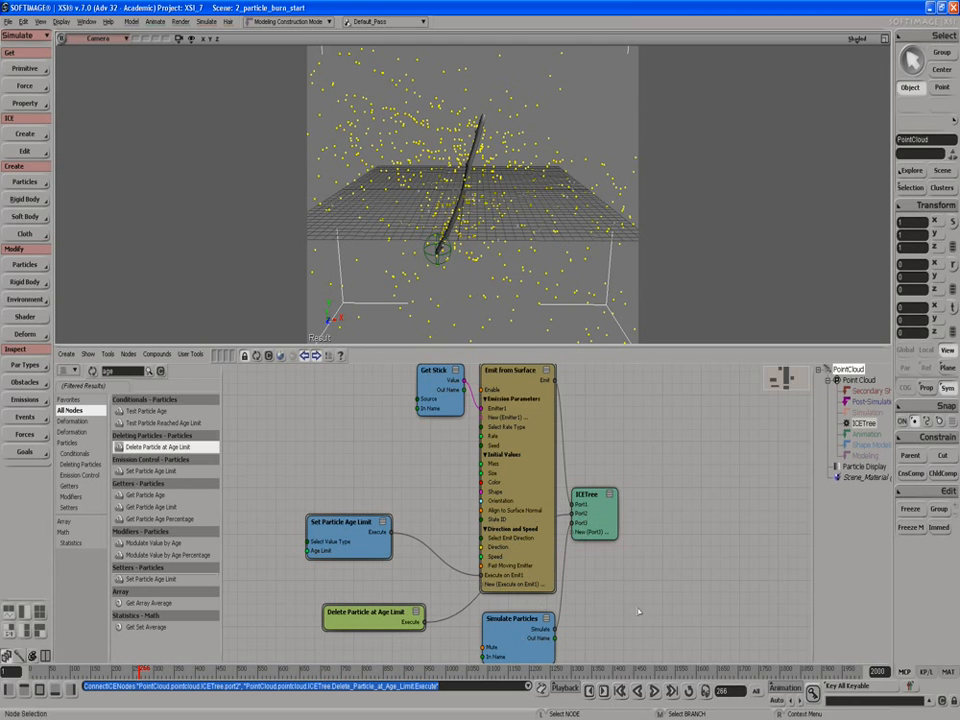
Spread out the ICETree and Emit from Surface nodes, and play the simulation to check the particle deletion.
drag(590, 494, 627, 550)
drag(535, 541, 530, 527)
click(653, 690)
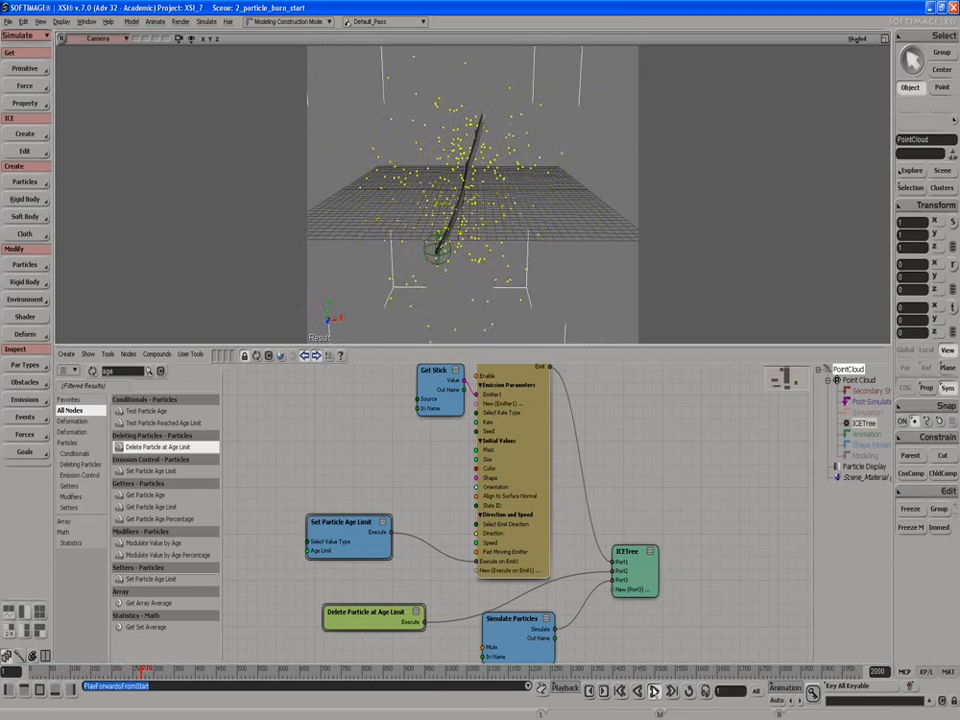
key(Escape)
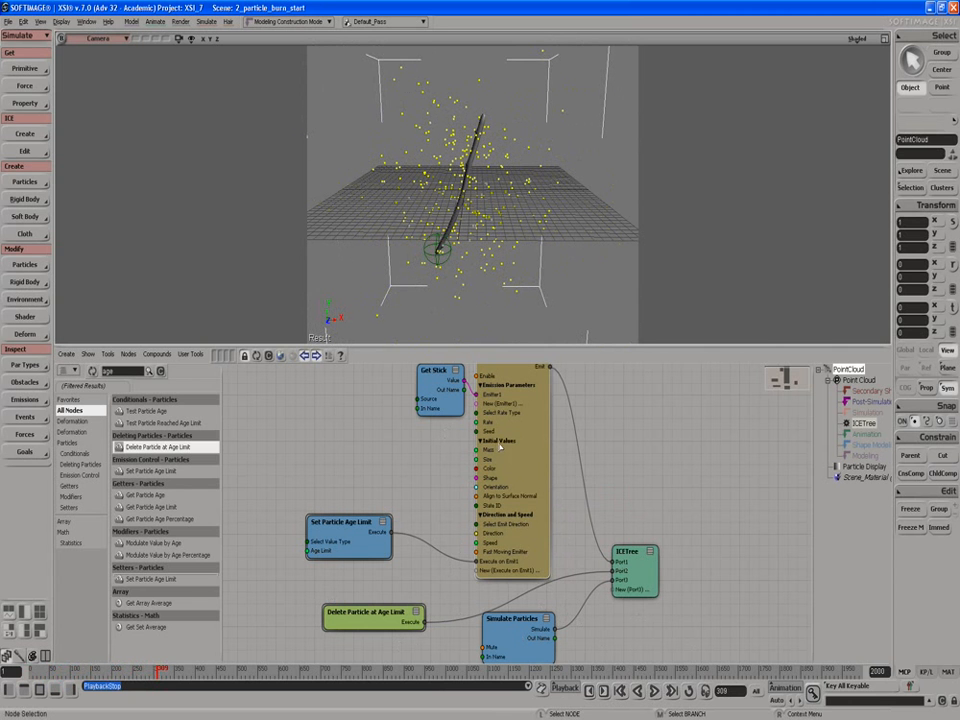
Set the Emit from Surface speed to 1 and replay the simulation from the start frame.
double_click(517, 458)
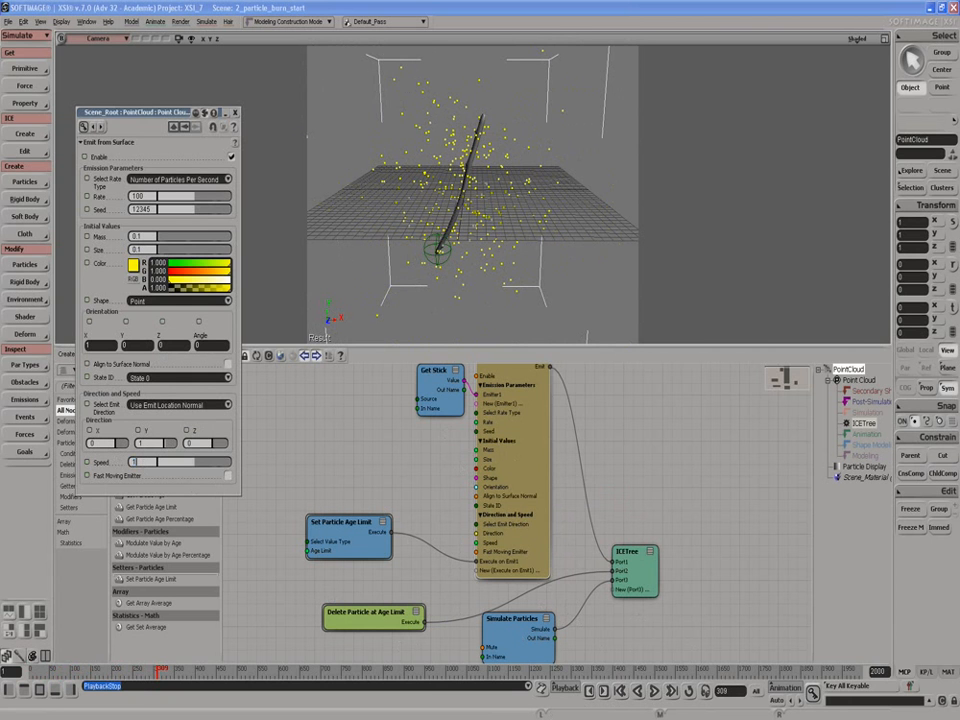
key(Return)
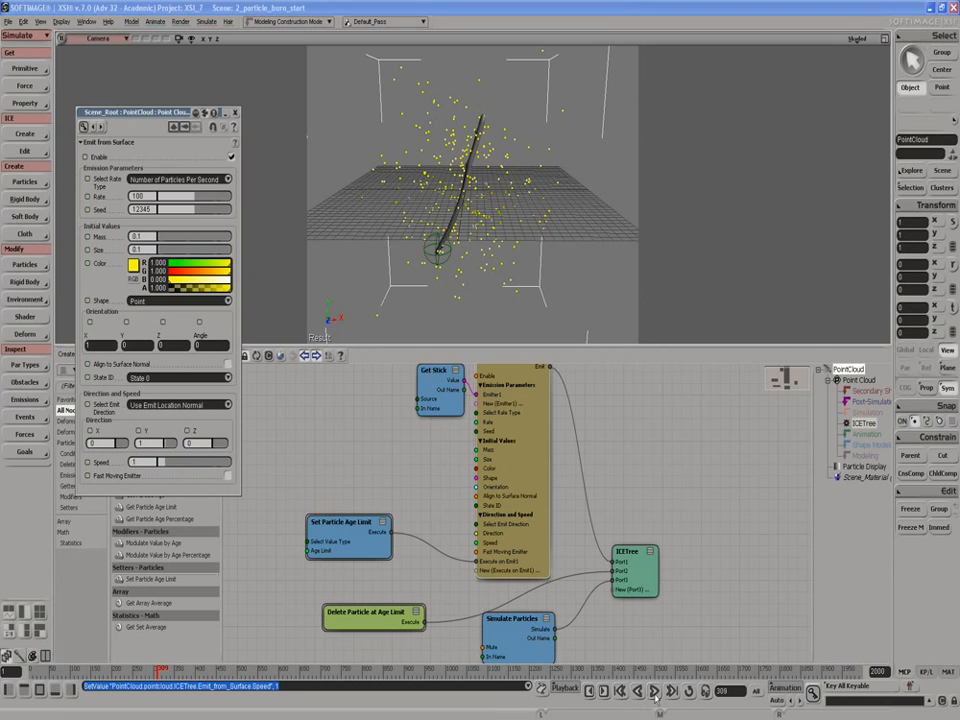
click(656, 691)
click(656, 691)
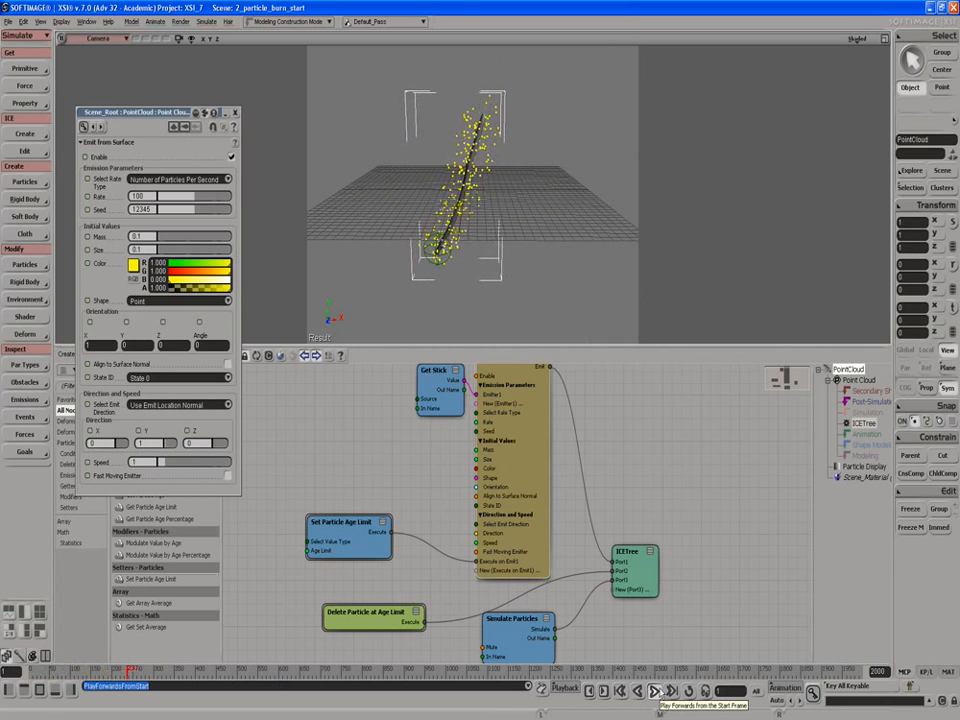
click(658, 692)
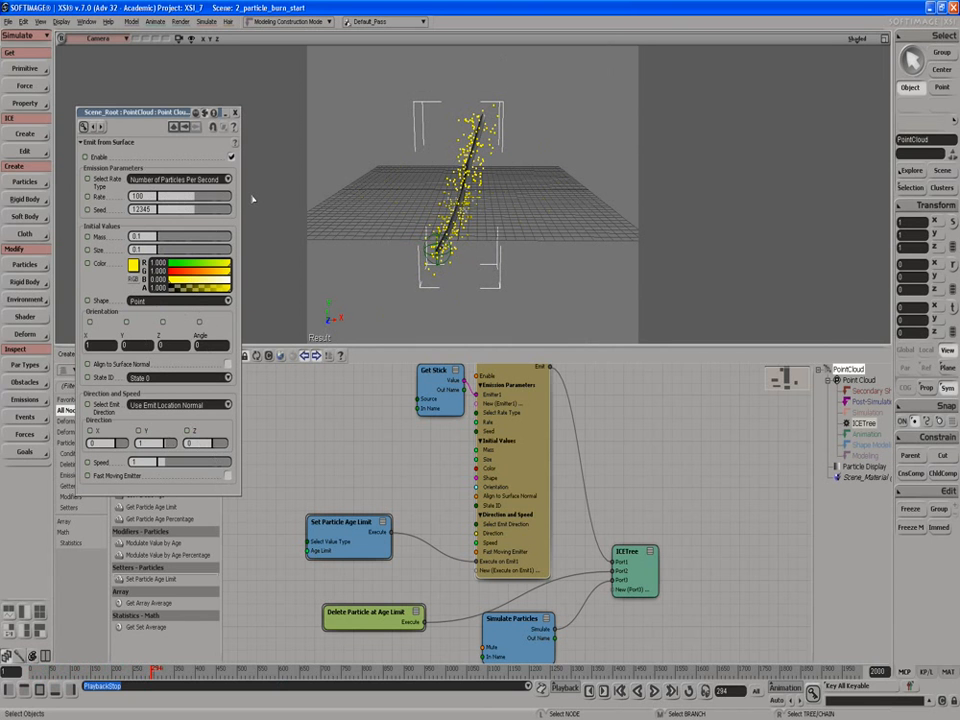
click(234, 112)
Add an Add Forces node between the two age limit nodes and rearrange the surrounding nodes to make room for it.
drag(367, 542, 367, 523)
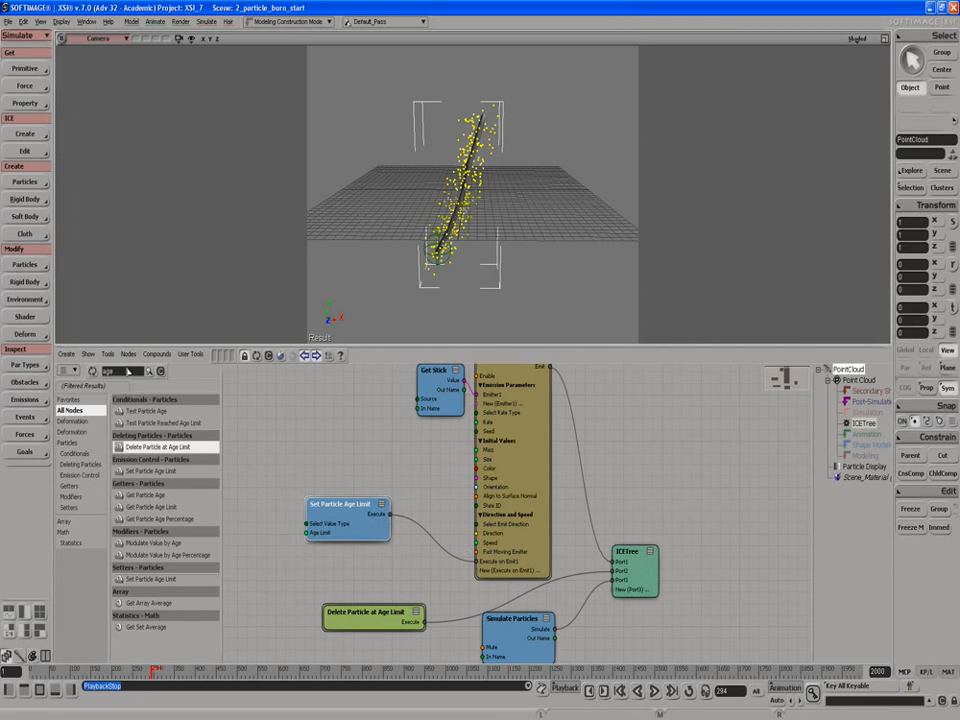
double_click(128, 371)
text(forc)
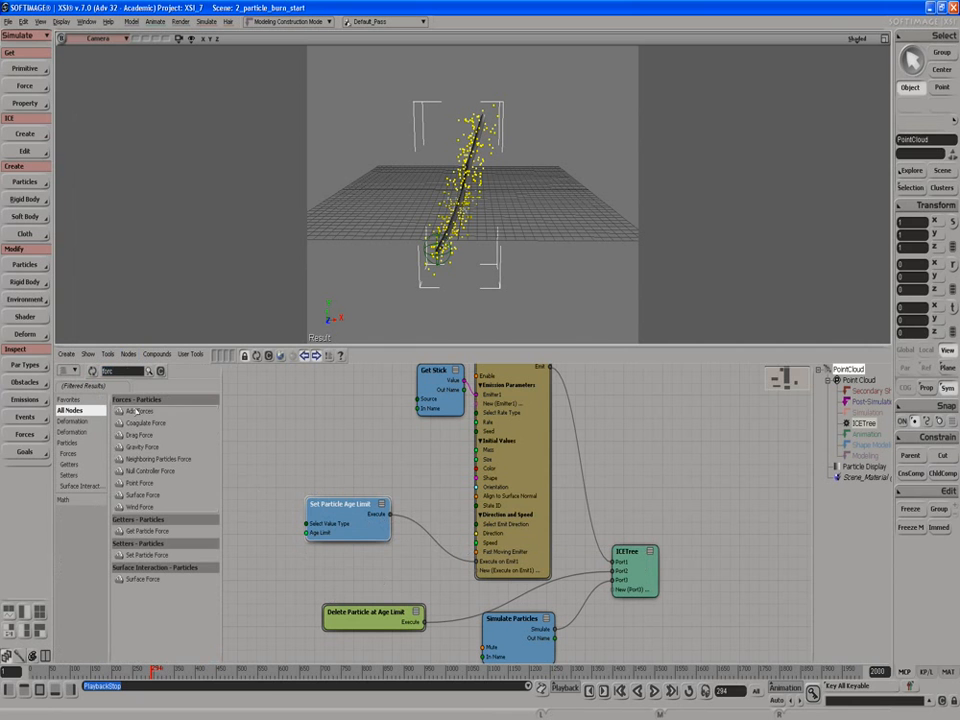
drag(130, 411, 357, 567)
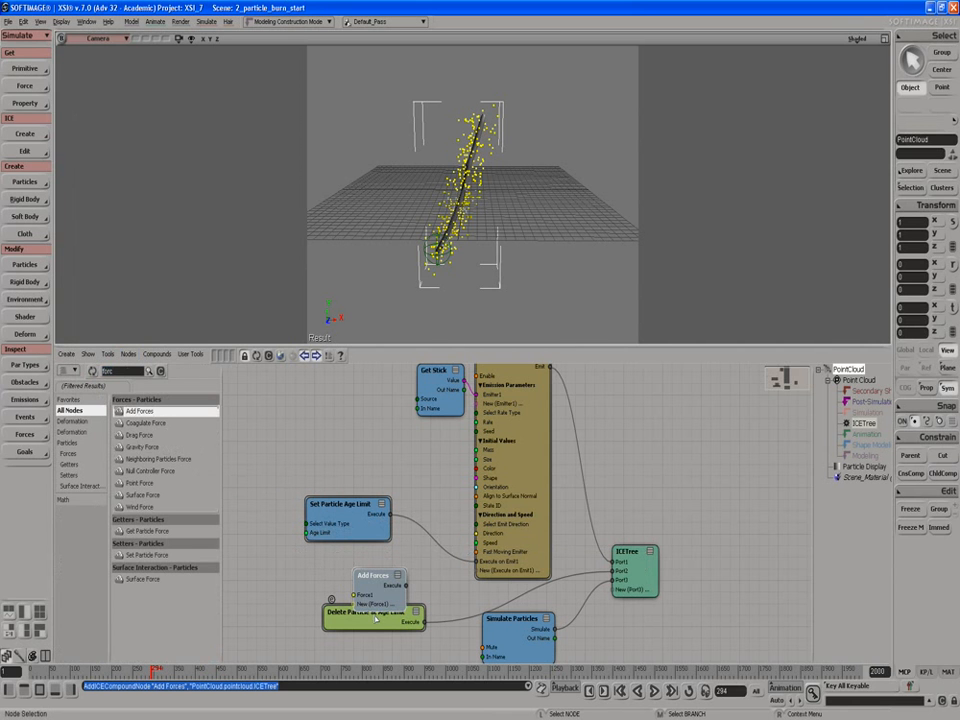
mouse_move(378, 621)
mouse_down()
mouse_move(380, 575)
mouse_move(385, 632)
mouse_up()
drag(513, 528, 511, 513)
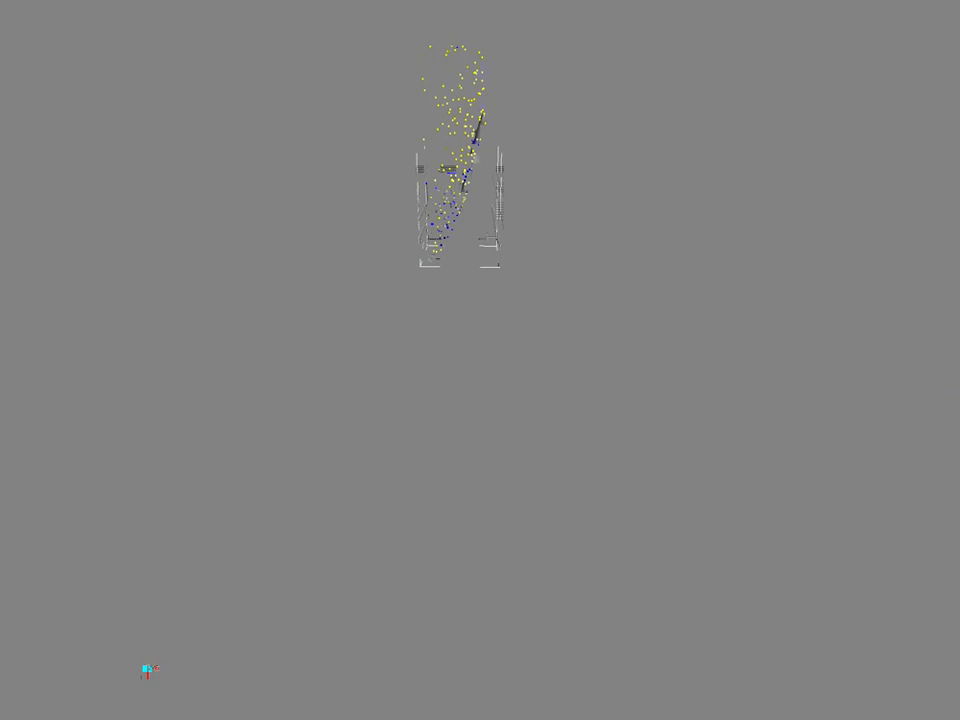
Set the Y component of Force1 in Add Forces to 0.5 and observe the rising particles from farther away.
text(0.5)
key(Return)
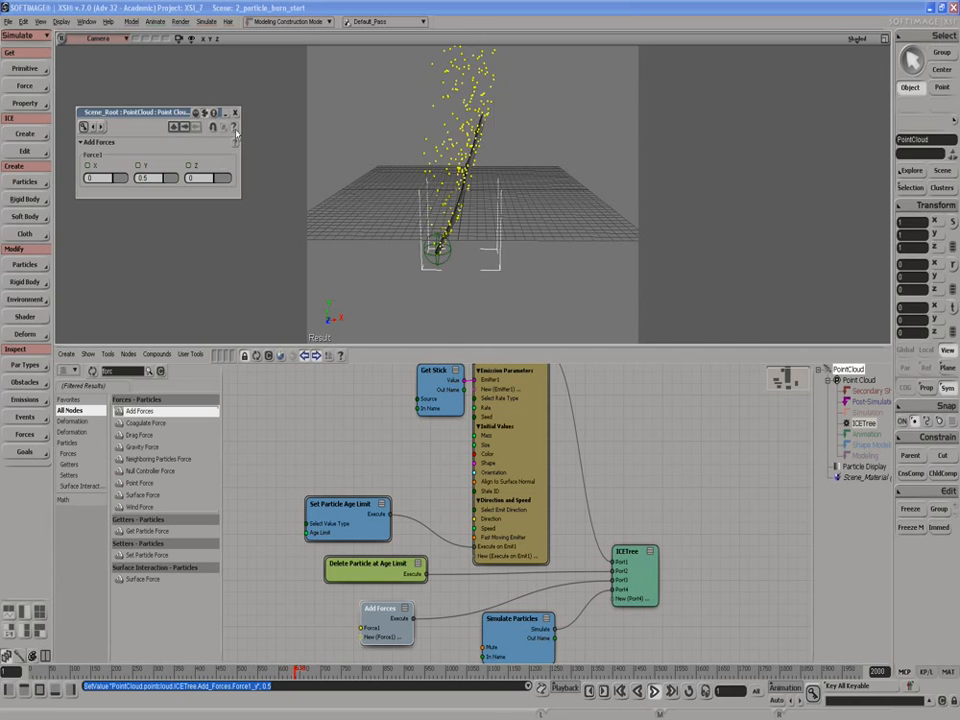
click(235, 113)
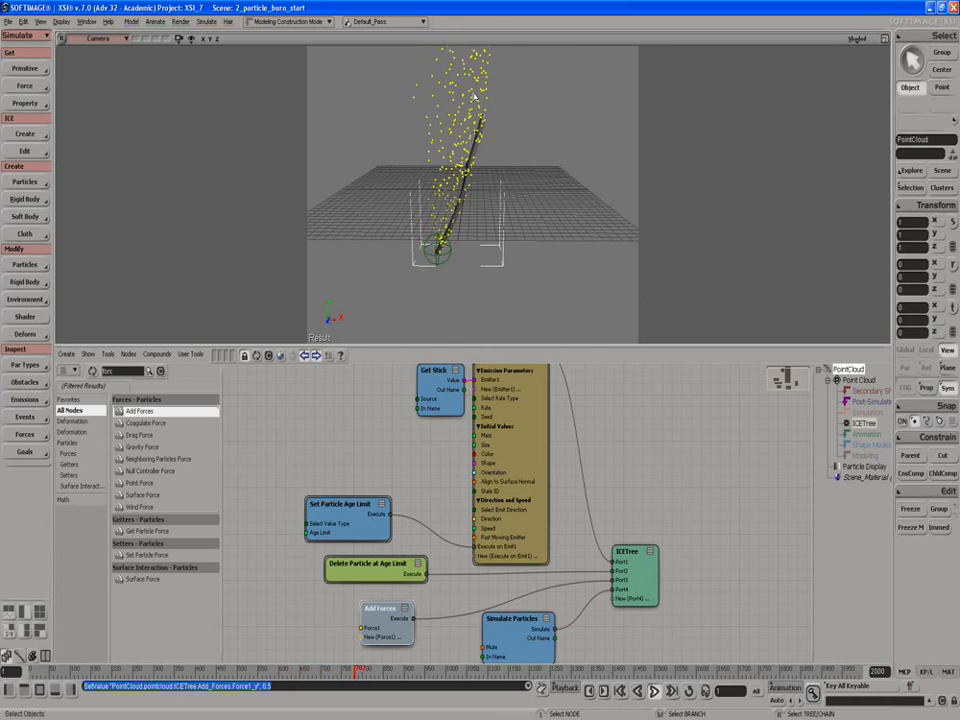
scroll(474, 95, down, 3)
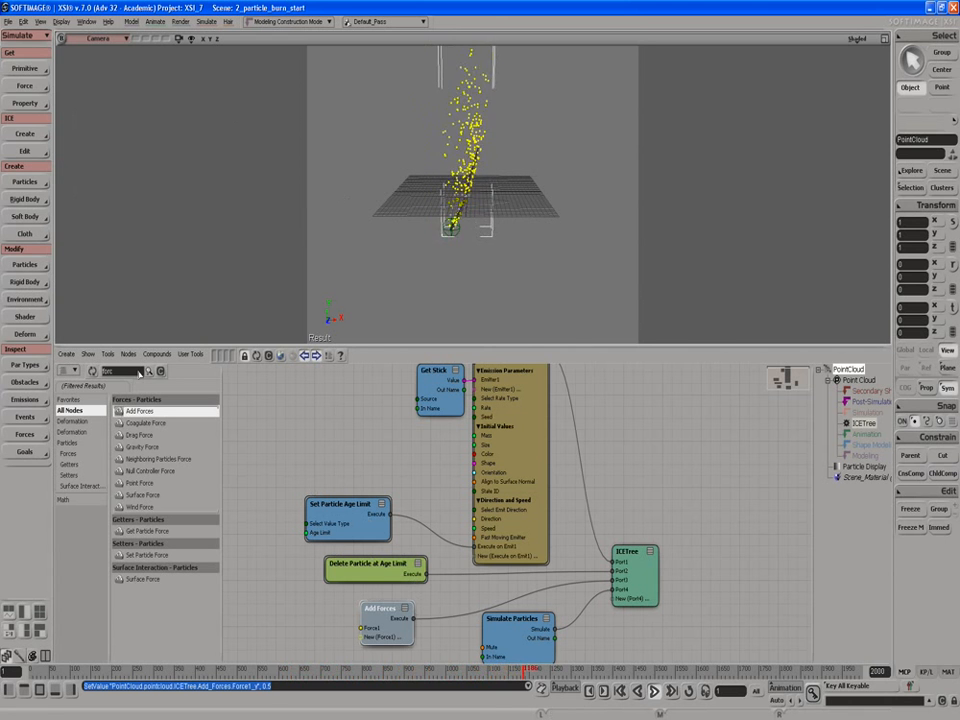
Find and add a Turbulize Particle Velocity node below Add Forces, shifting the age limit and force nodes up to make room.
double_click(140, 374)
text(tur)
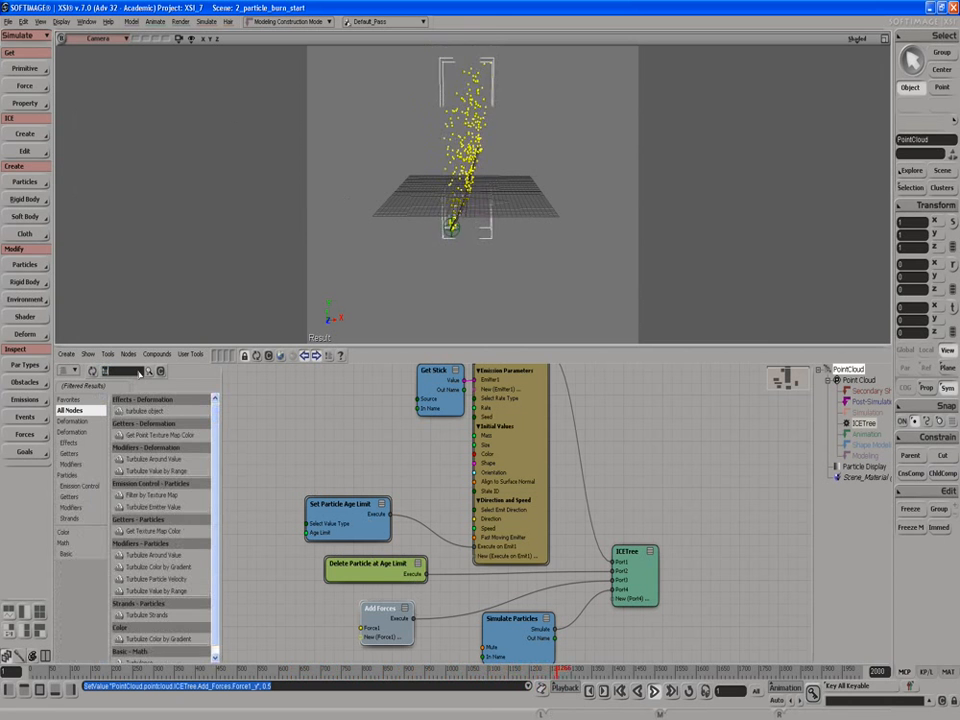
text(b)
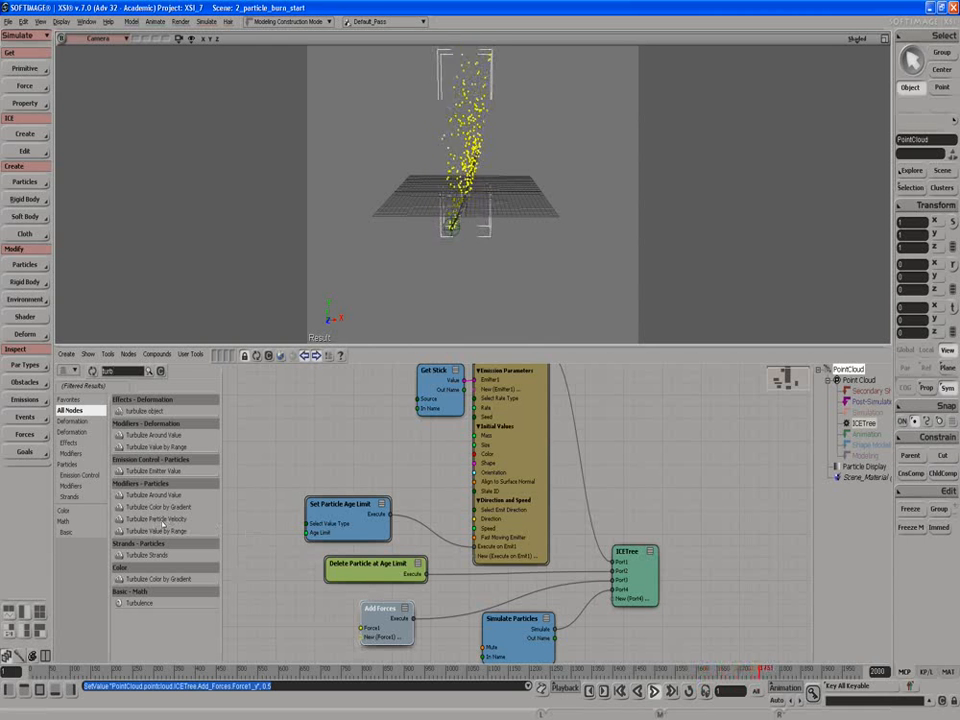
drag(168, 520, 235, 621)
drag(343, 525, 349, 509)
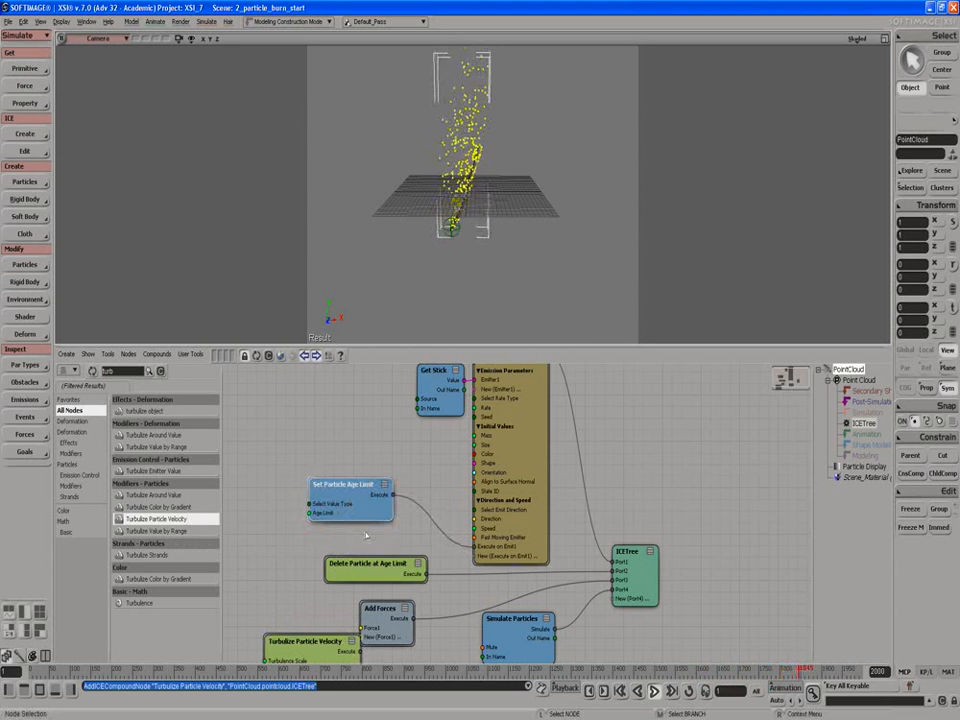
drag(374, 574, 366, 562)
drag(395, 627, 383, 604)
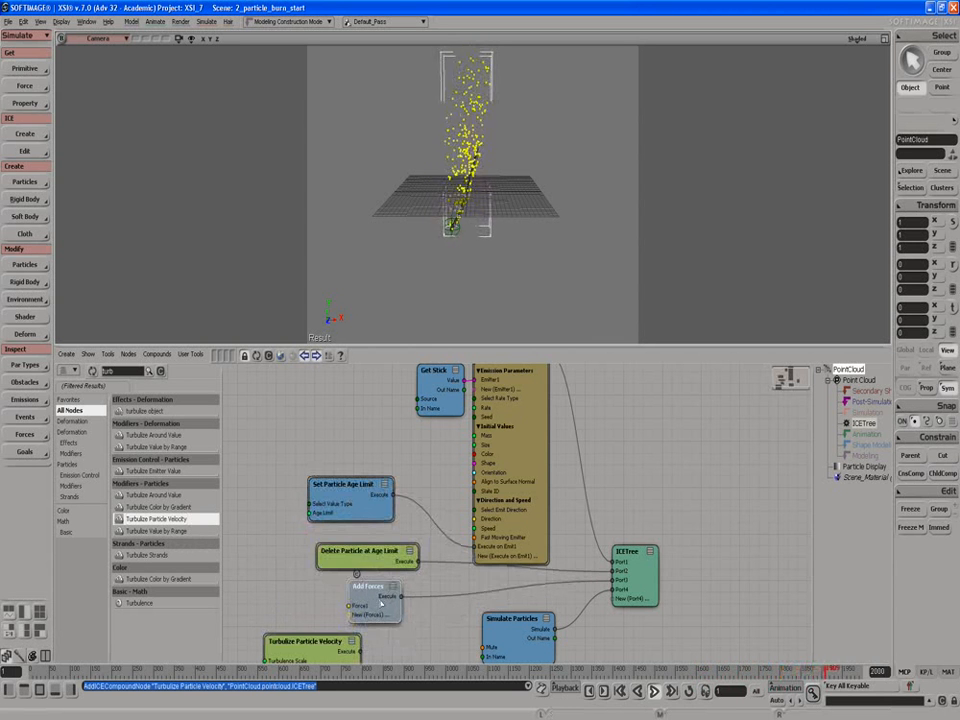
drag(339, 649, 372, 649)
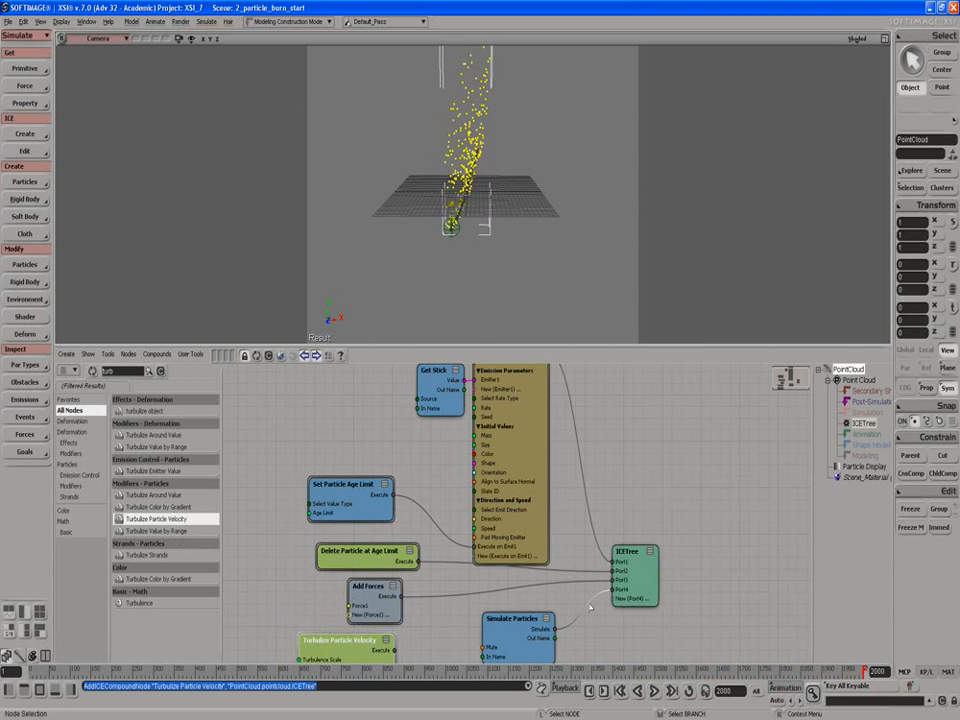
Move the Simulate Particles connection to Port5 of ICETree, connect Turbulize Particle Velocity to Port4, and replay the simulation.
drag(589, 606, 621, 599)
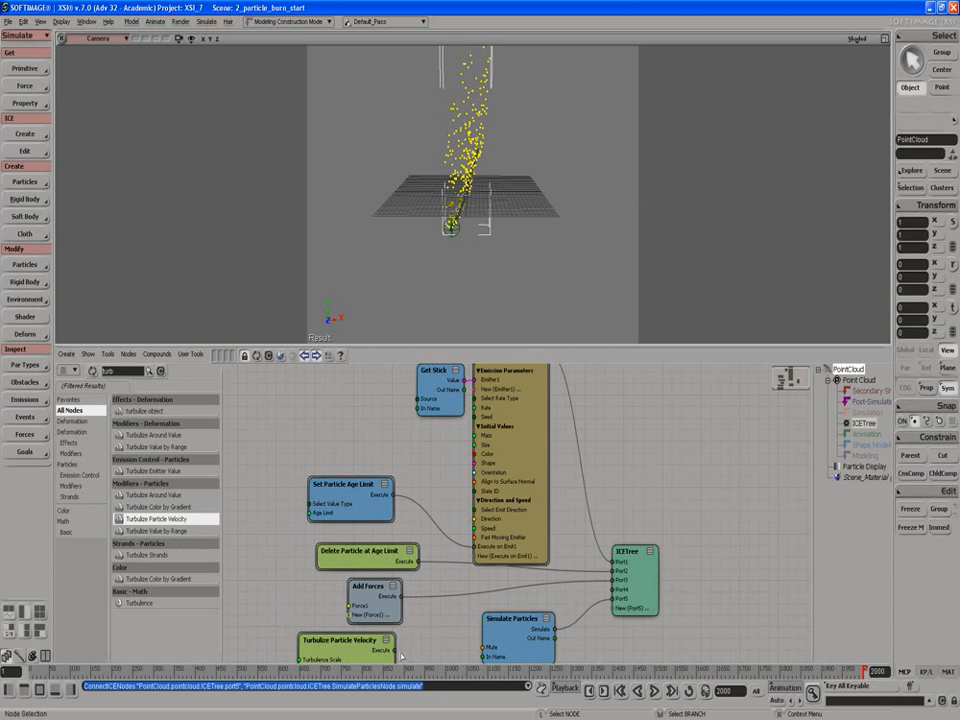
drag(395, 651, 620, 592)
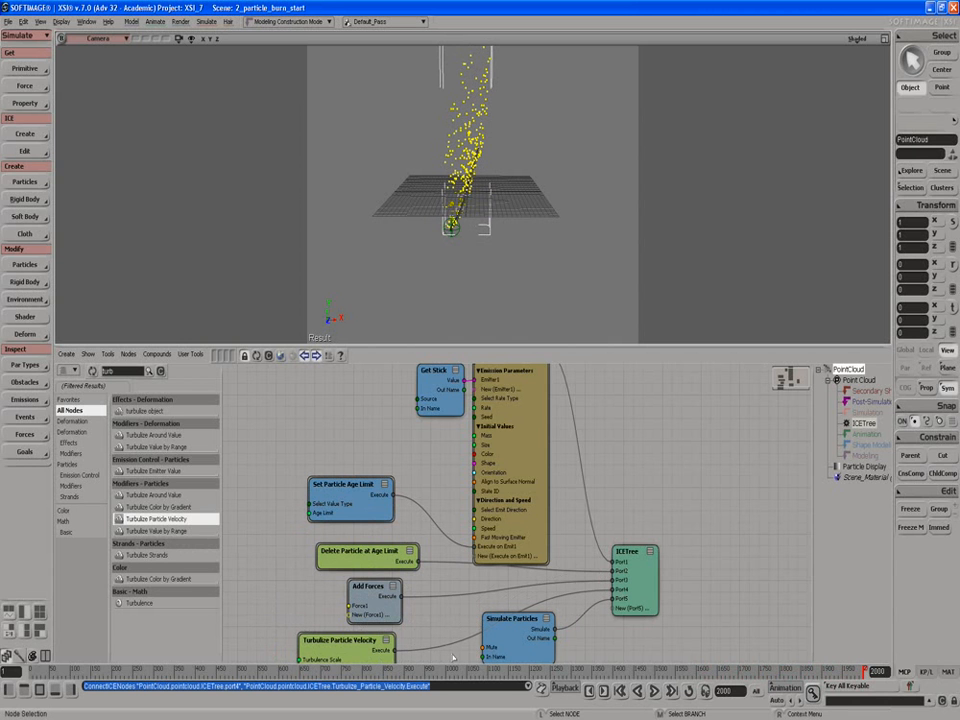
click(652, 692)
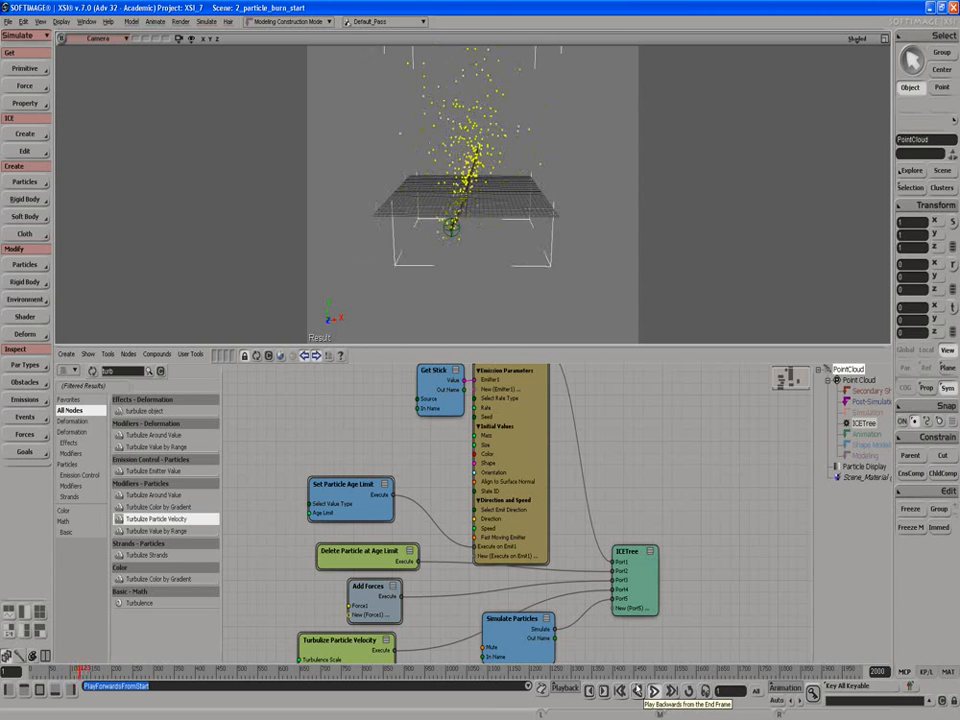
Set the Turbulize Particle Velocity strength to 0.2, and lower it further to 0.1.
double_click(350, 645)
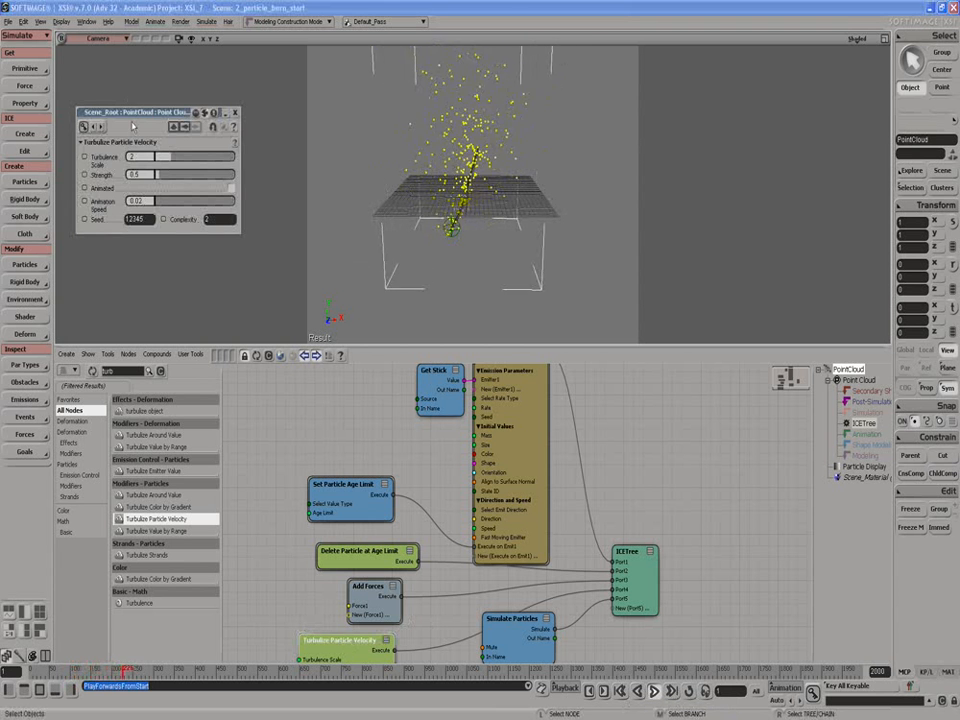
double_click(136, 175)
text(0.2)
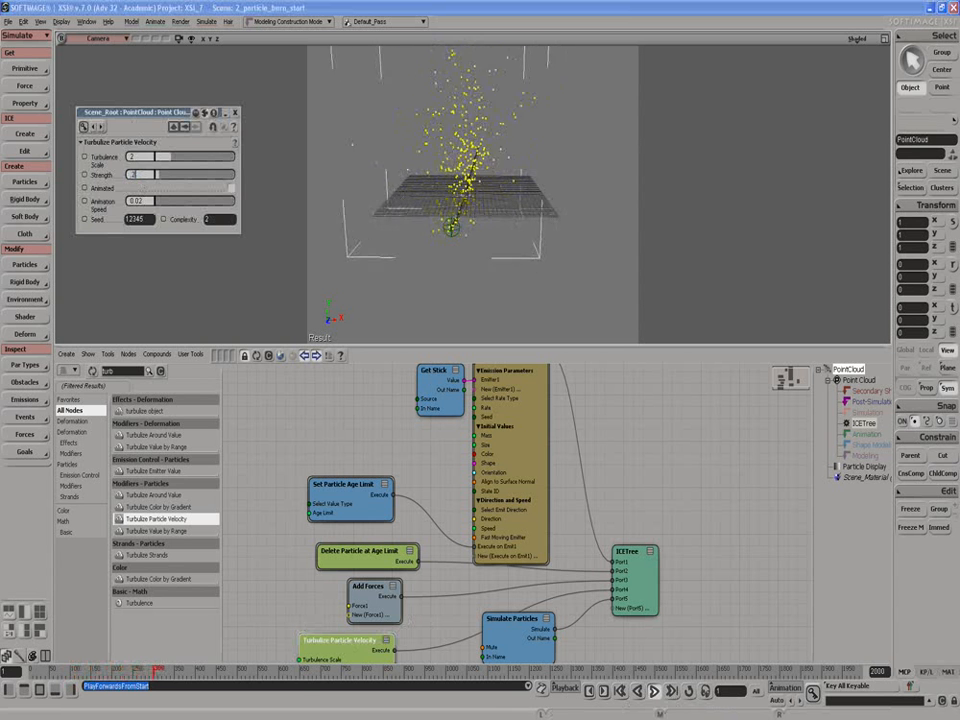
key(Return)
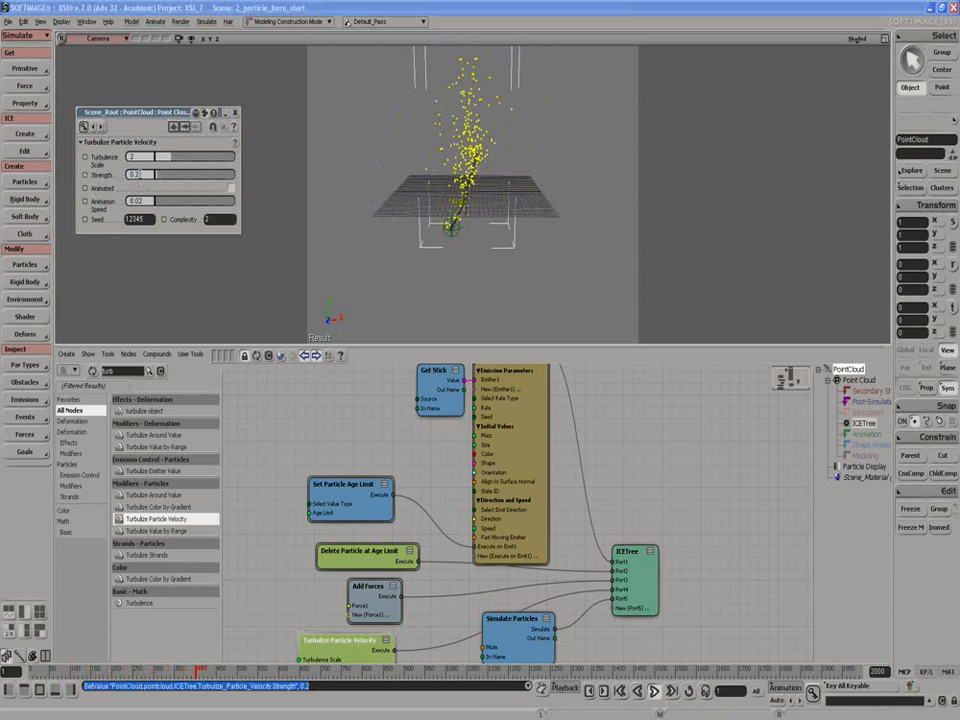
double_click(136, 175)
text(.1)
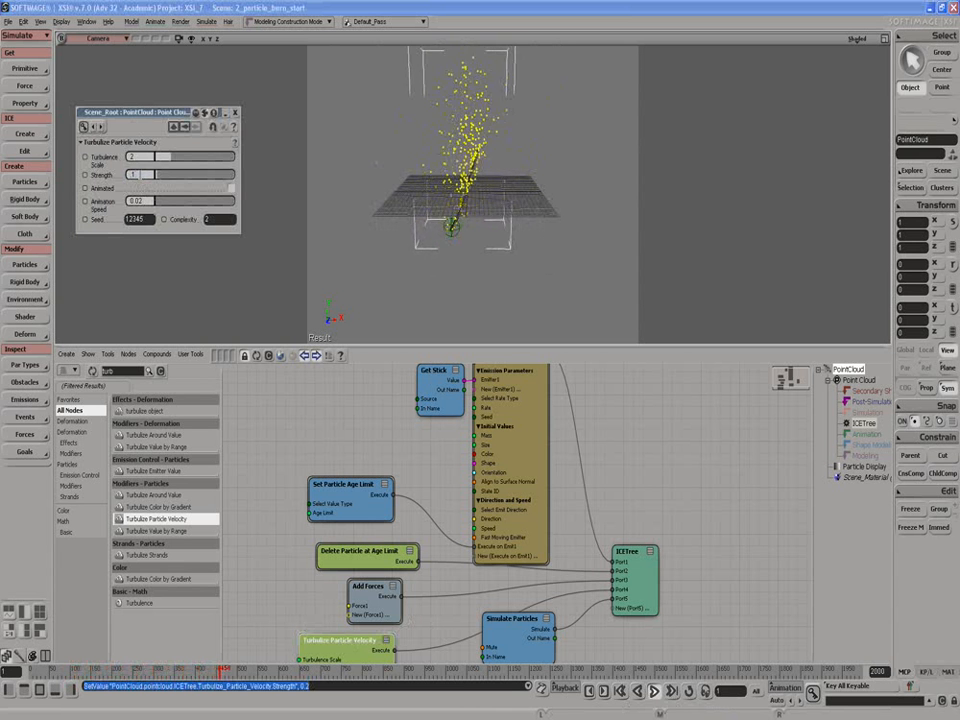
key(Return)
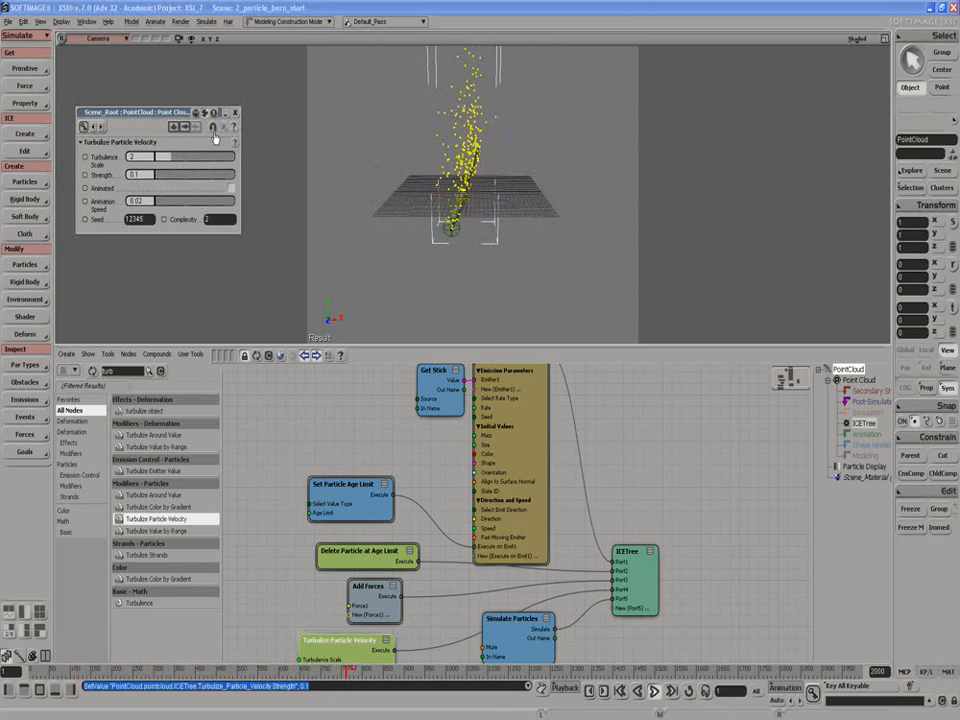
Try the Animated option of the turbulence during playback, switch it off again, and close the node's properties.
click(231, 188)
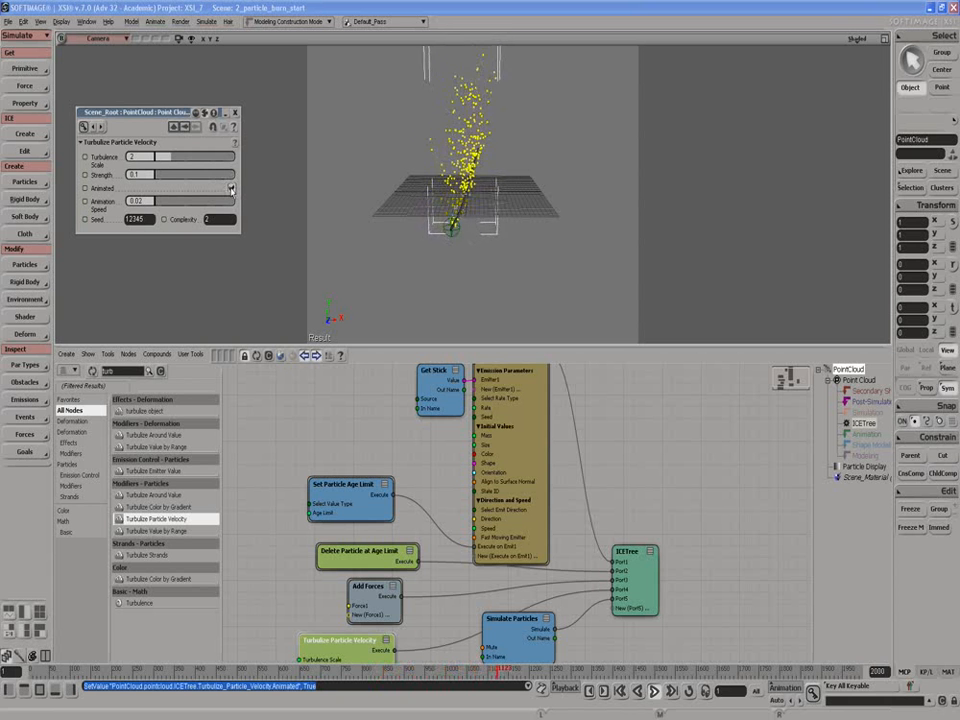
click(229, 188)
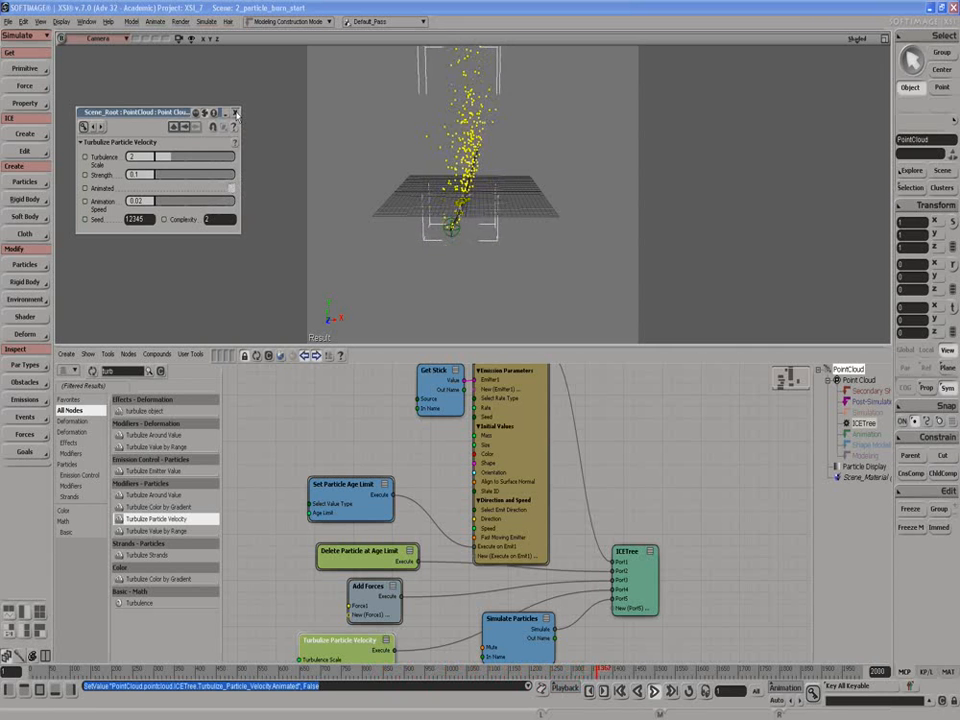
click(236, 113)
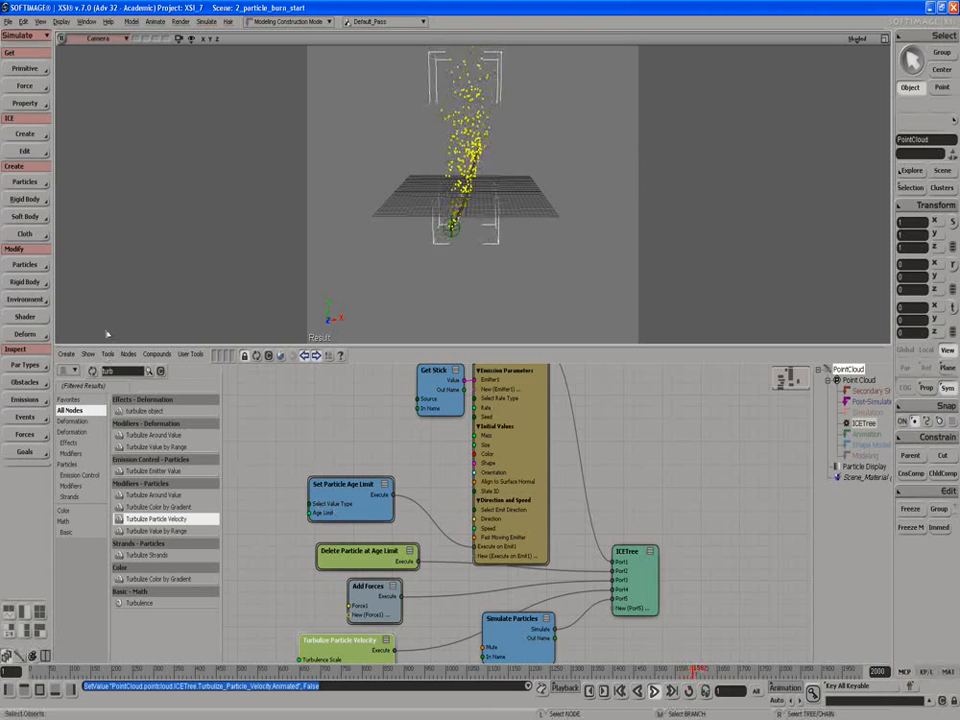
Add a Neighboring Particles Force node, make room for it beside Add Forces, and connect its Force output as Force2 of Add Forces.
text(force)
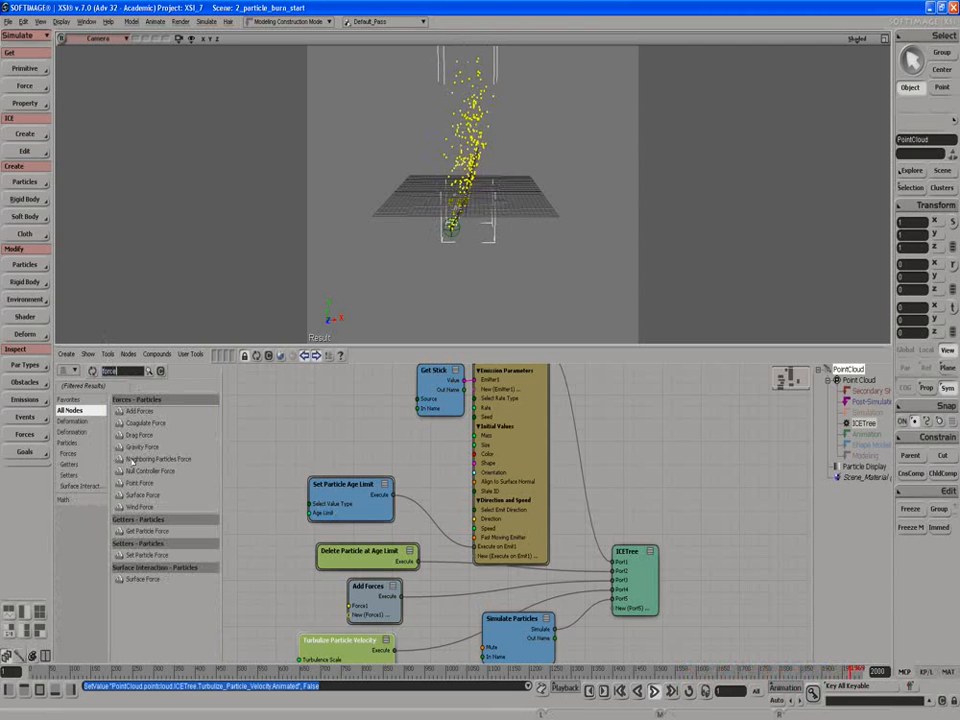
drag(130, 458, 247, 580)
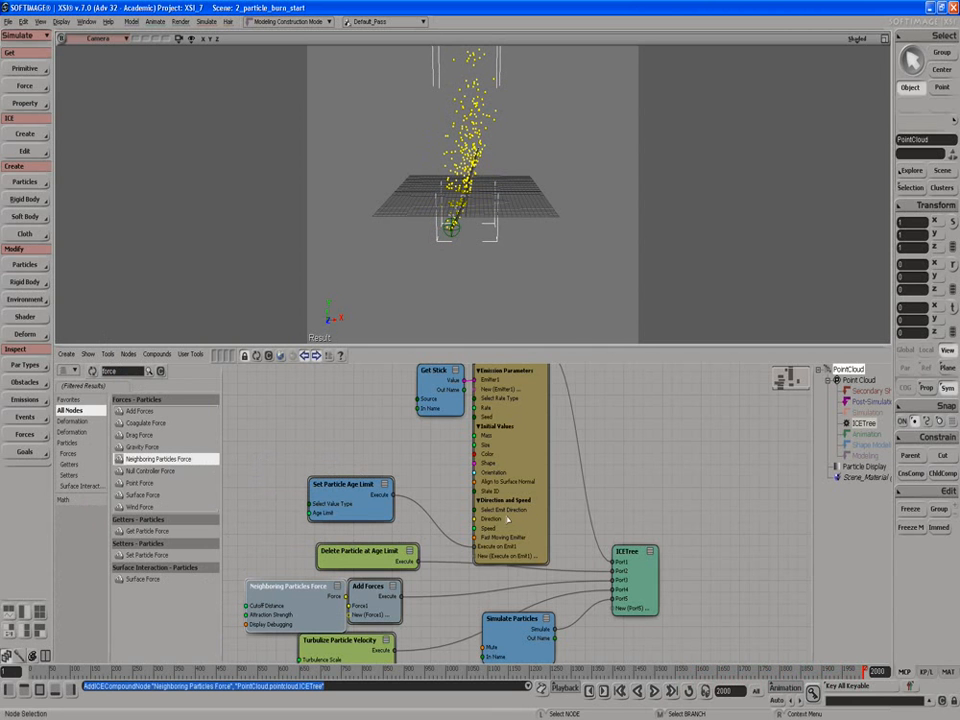
drag(508, 520, 507, 509)
drag(317, 617, 297, 616)
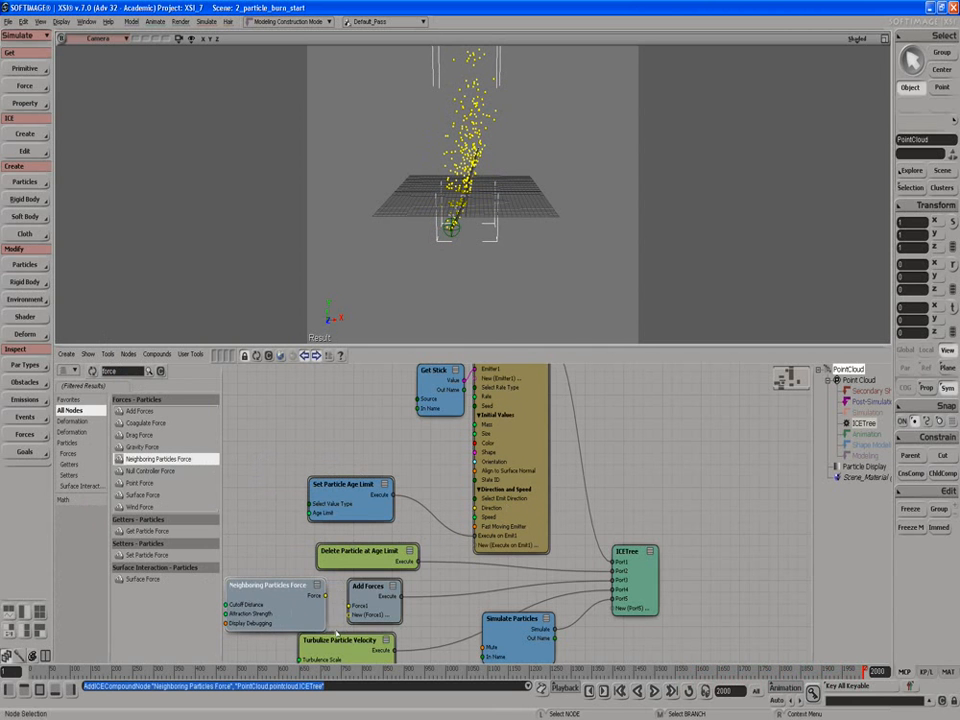
drag(353, 639, 365, 667)
drag(307, 600, 352, 614)
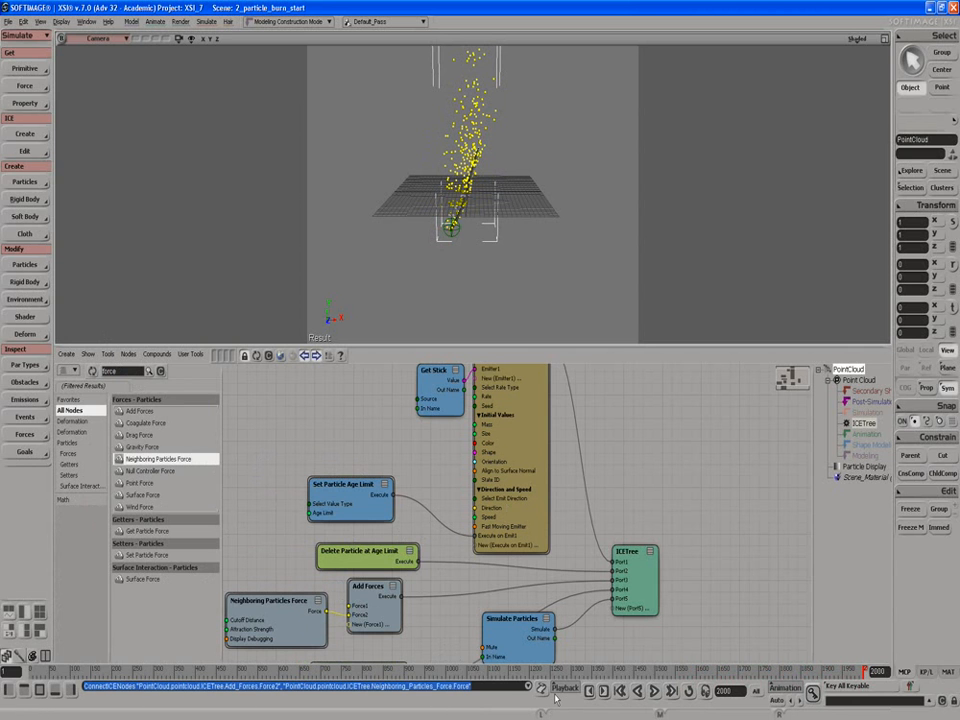
Replay the simulation and set the Neighboring Particles Force attraction strength to 2.
click(655, 691)
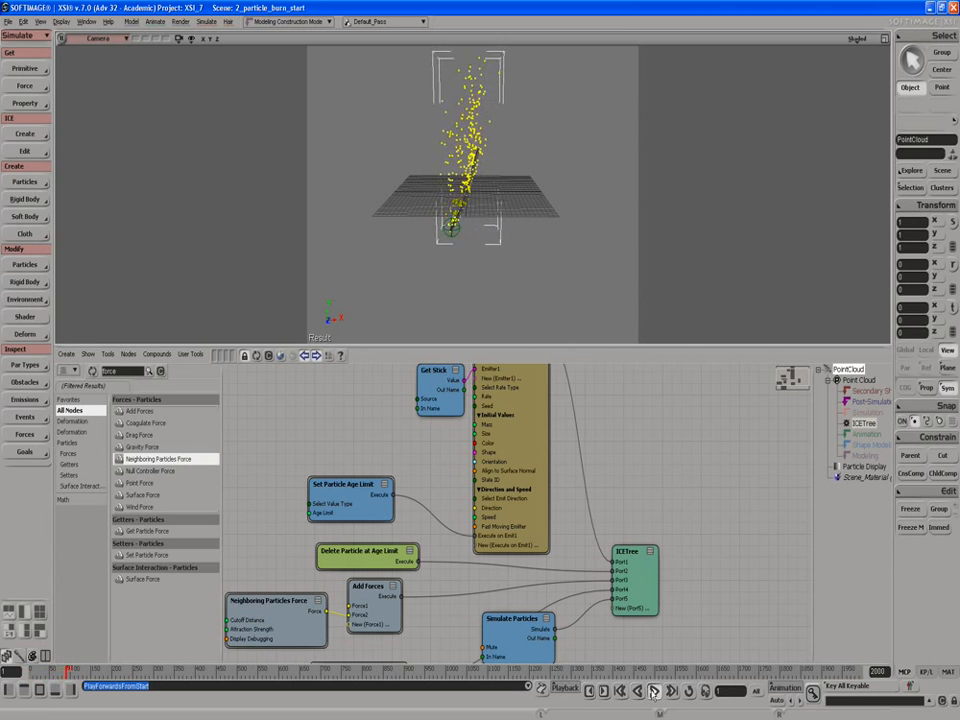
double_click(269, 631)
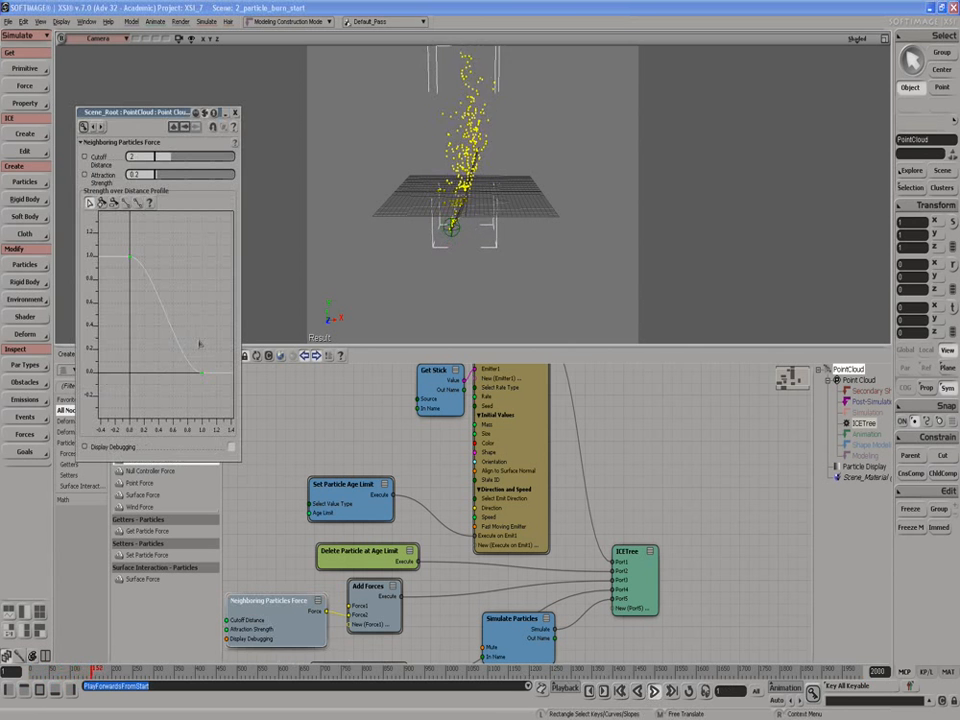
click(137, 174)
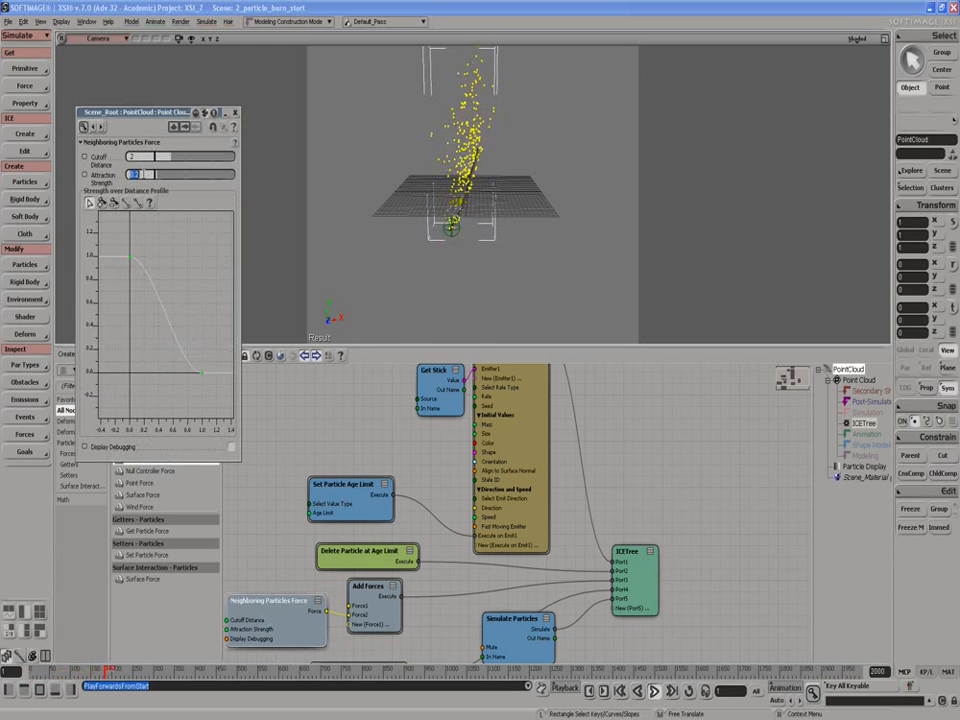
text(2)
key(Return)
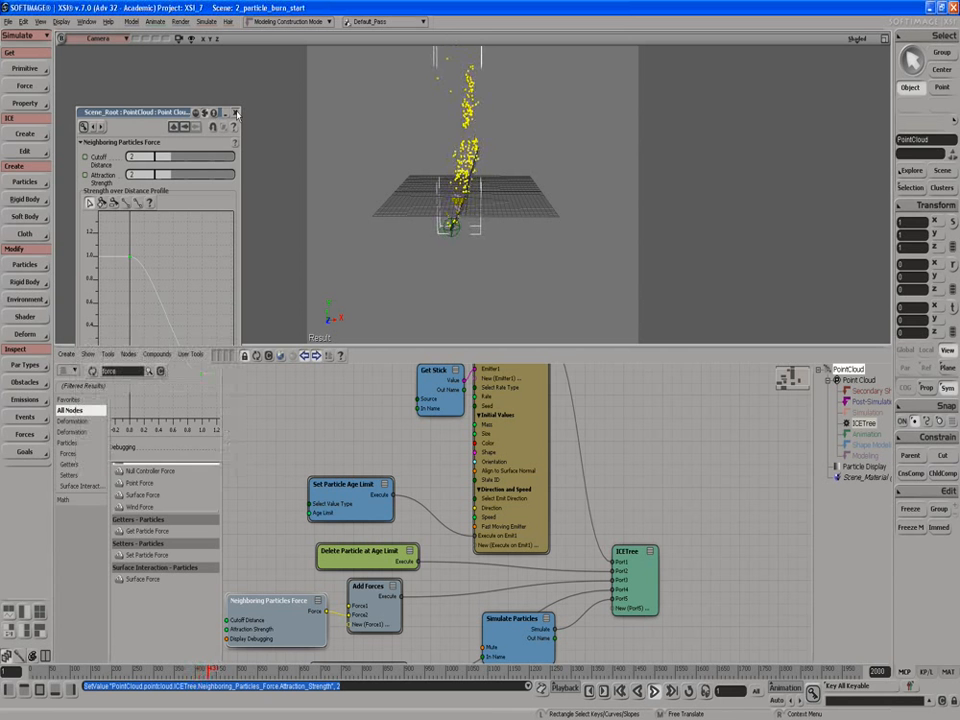
click(236, 113)
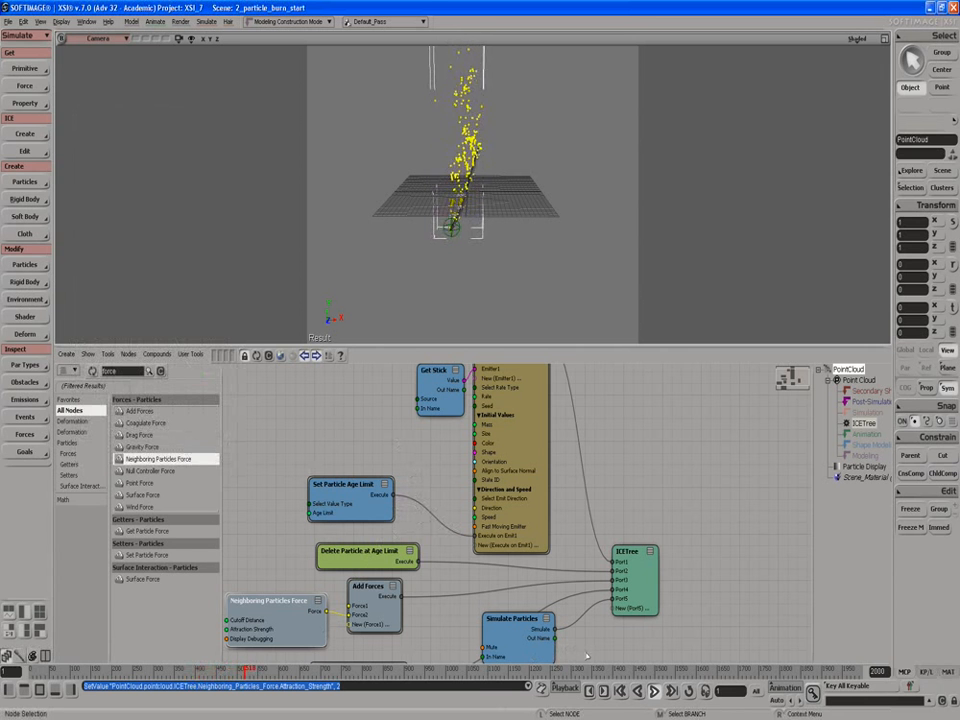
Stop the playback and take a closer look at the stick and its particles in the camera view.
click(587, 655)
click(645, 698)
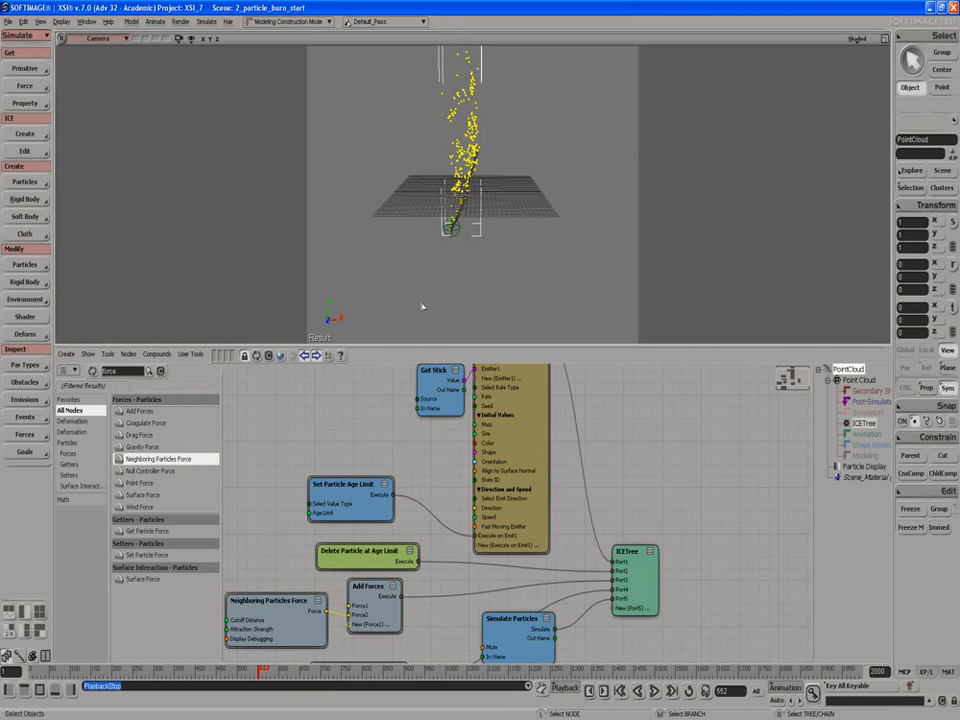
scroll(419, 250, up, 5)
scroll(421, 250, up, 2)
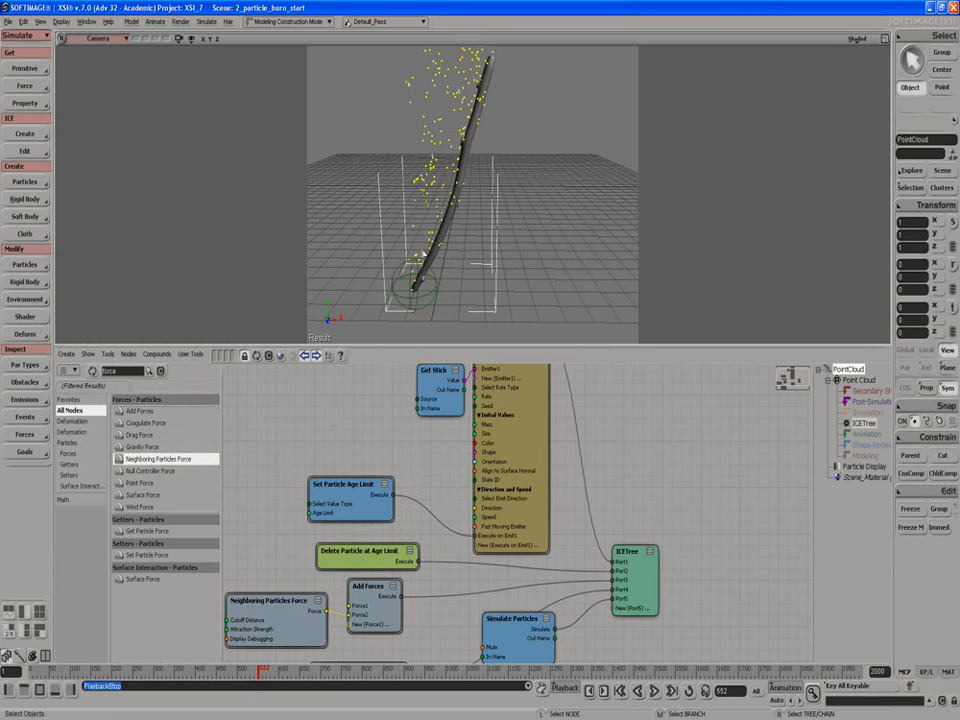